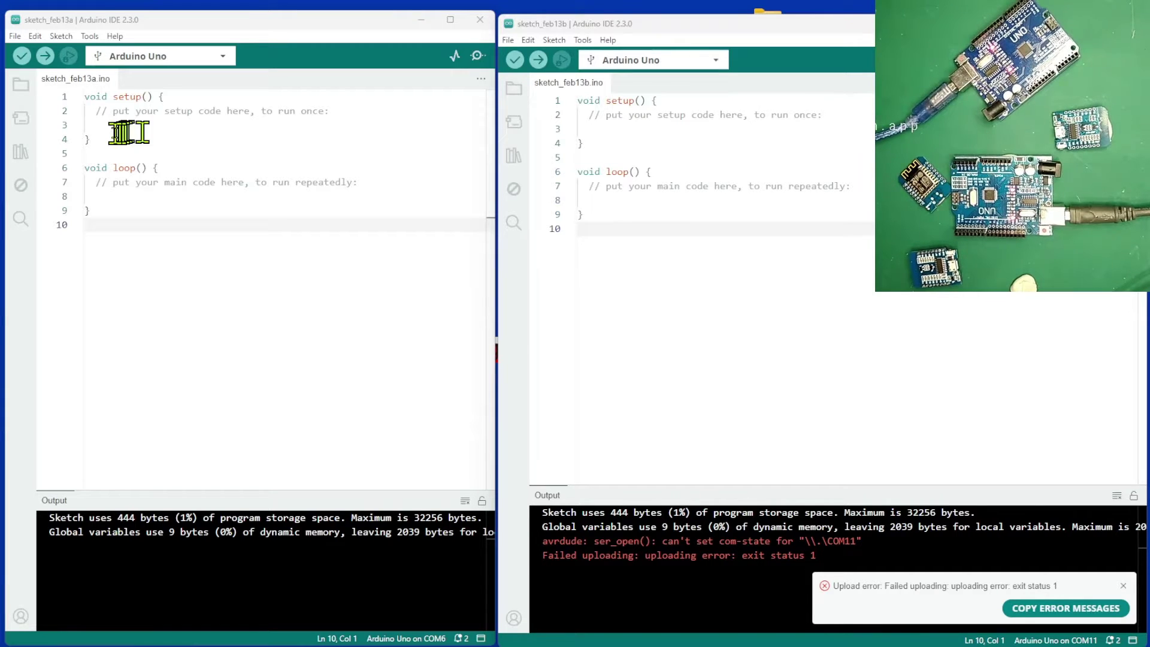
Re-upload the sketch to the COM6 board, then the COM11 board, and bring up the Digital Town CH340 page.
left_click(45, 56)
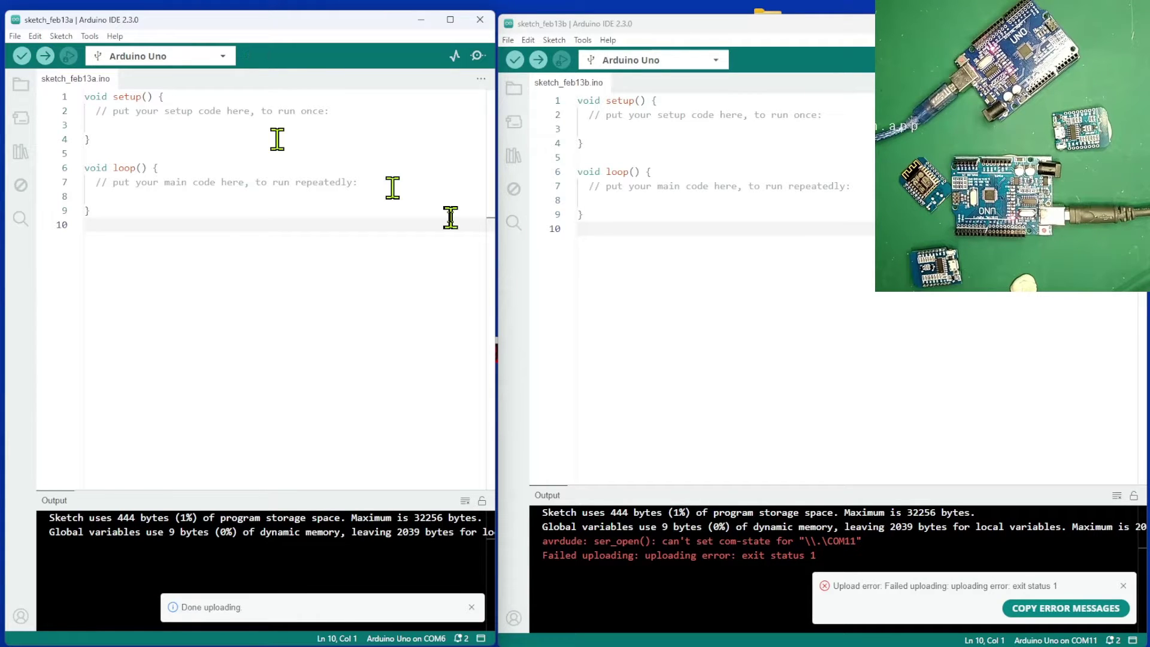
left_click(538, 60)
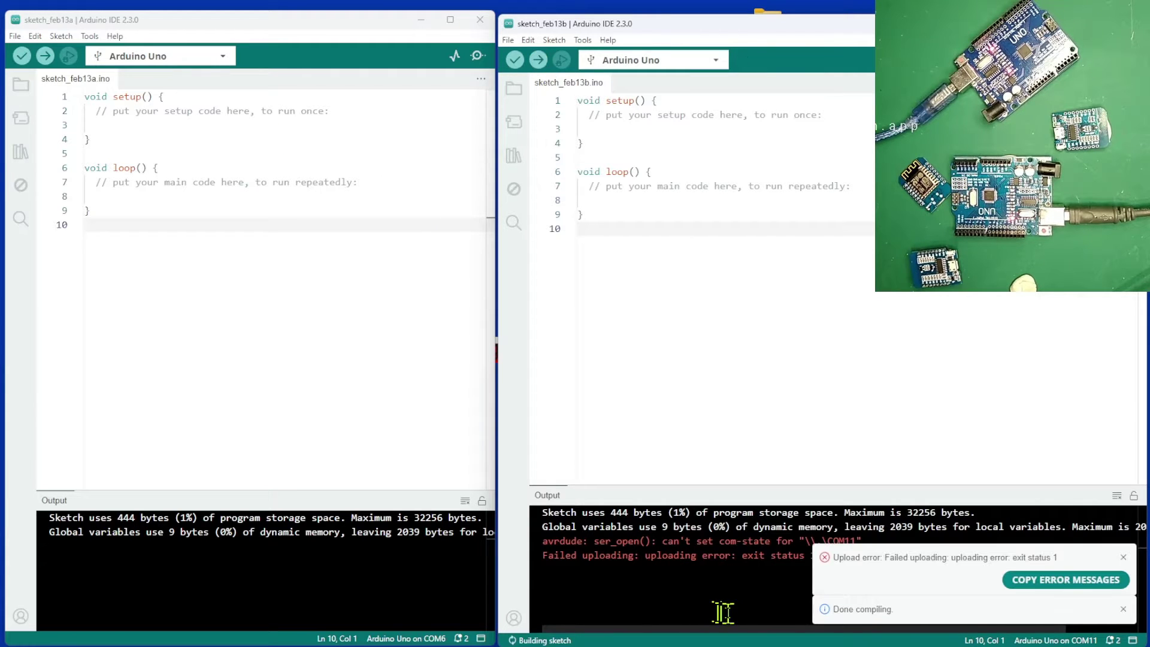
left_click(796, 593)
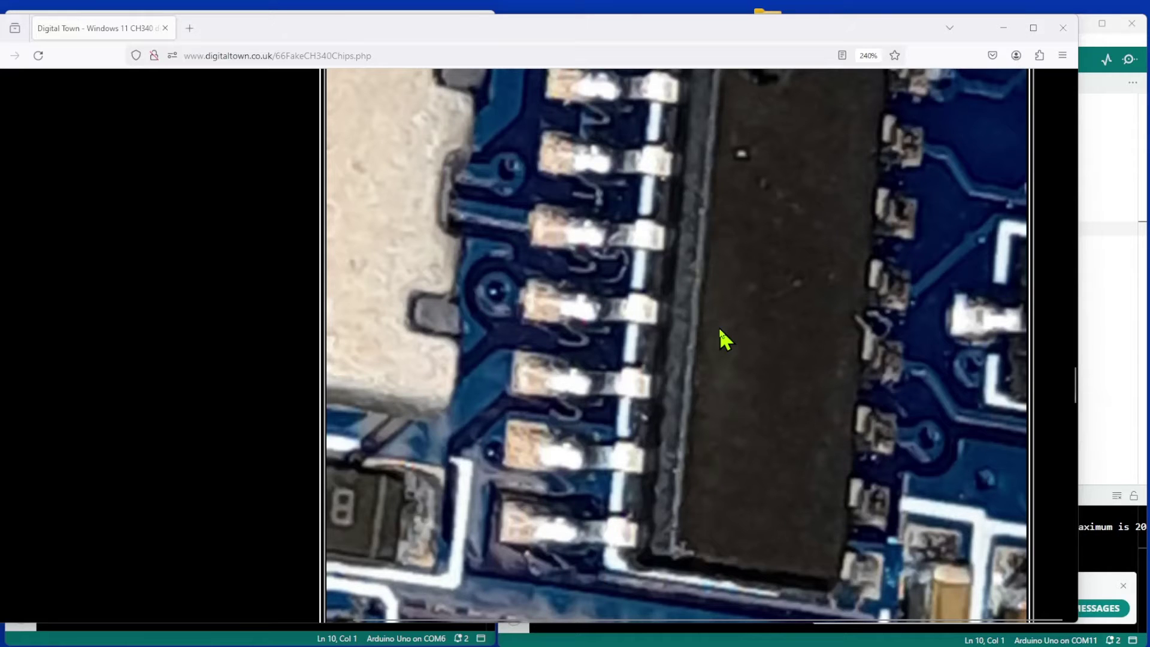
Scroll through the CH340C chip close-ups, then switch to the Uno board photo.
scroll(719, 326, "up", 1)
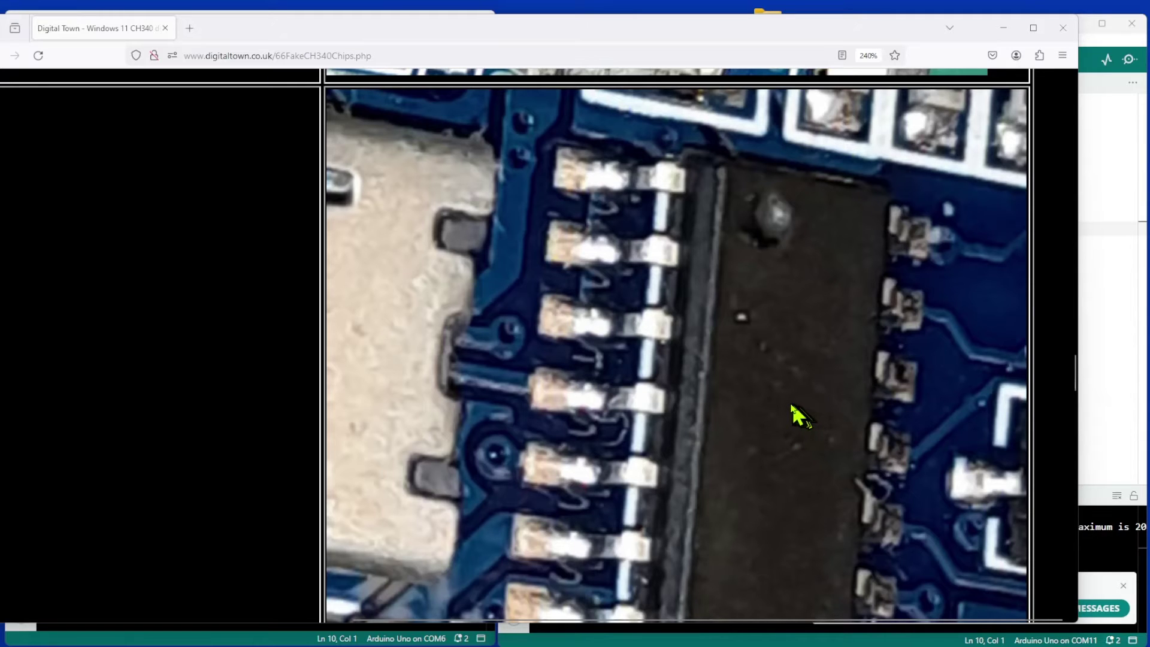
scroll(786, 401, "down", 2)
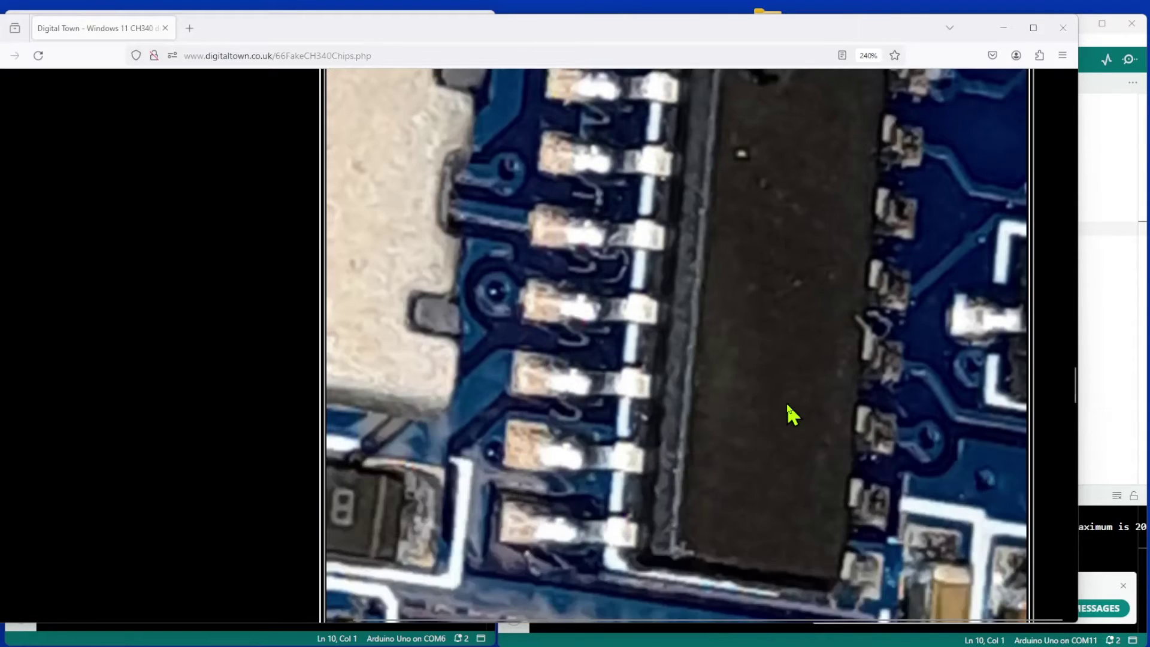
scroll(787, 405, "up", 2)
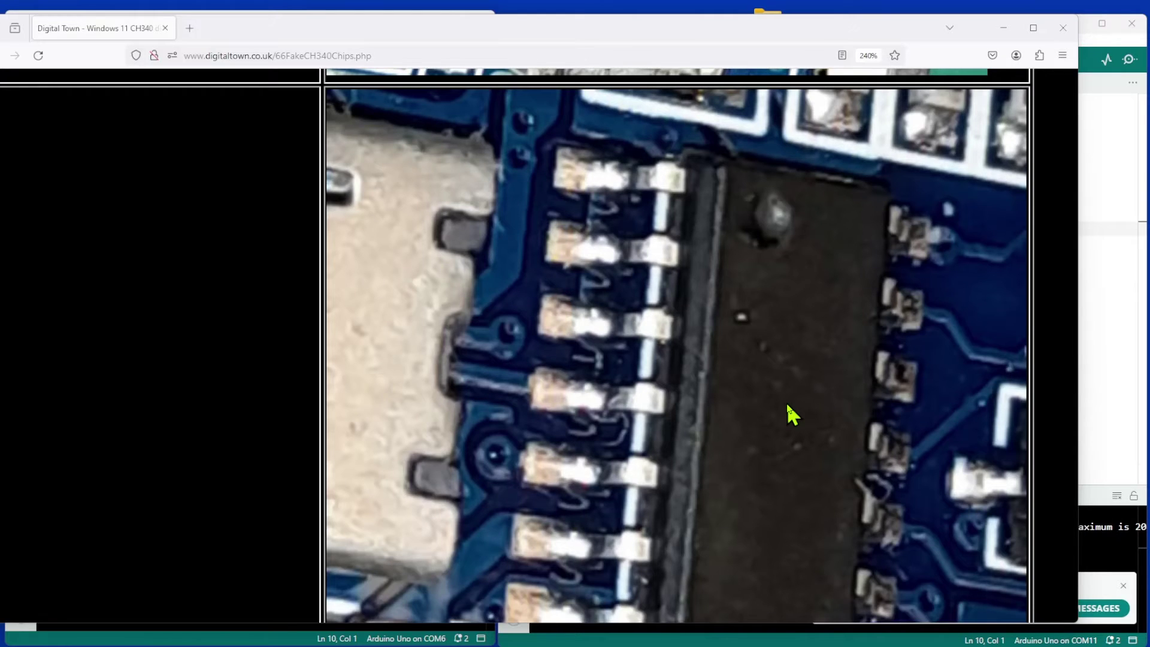
scroll(786, 401, "up", 8)
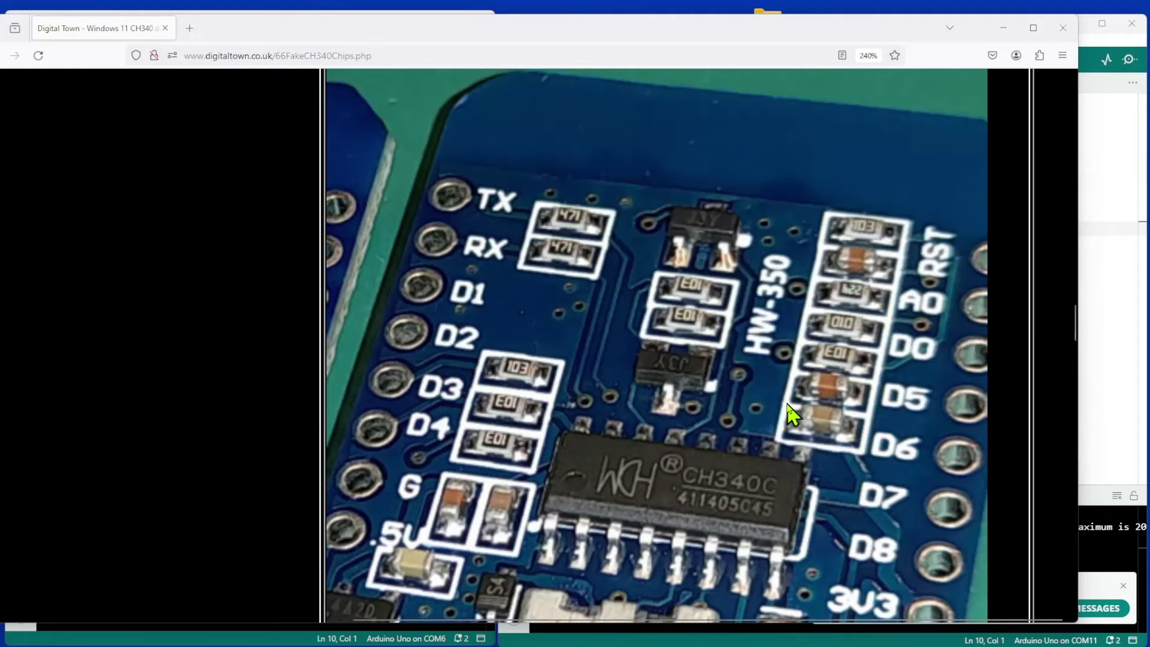
scroll(790, 412, "down", 4)
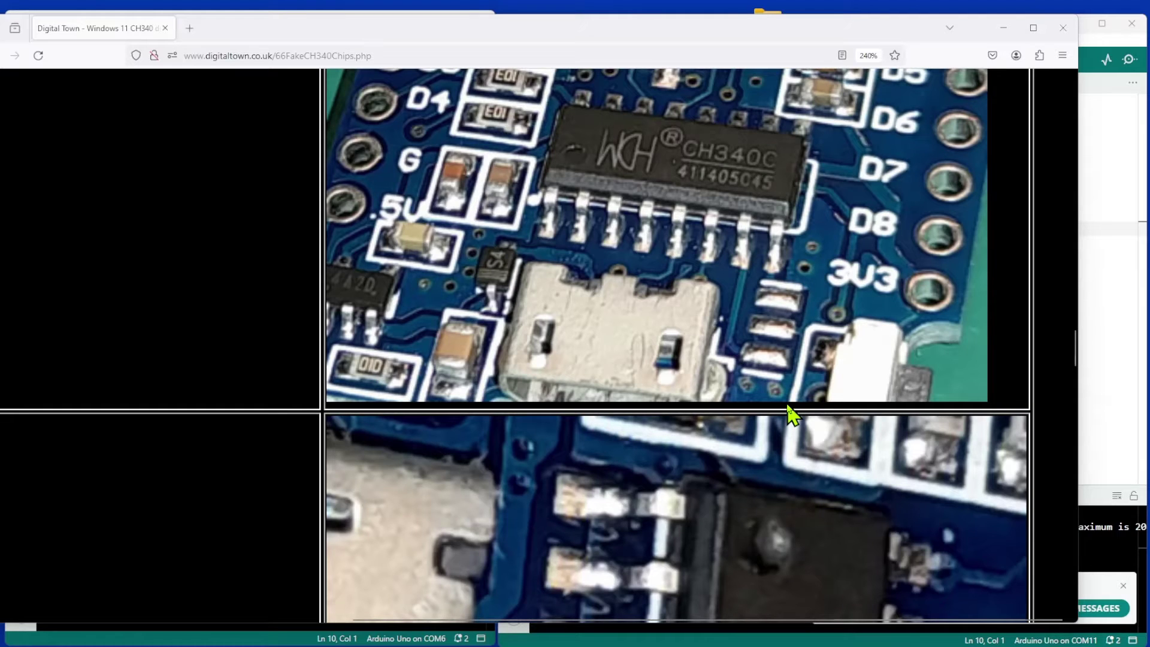
scroll(790, 413, "down", 1)
scroll(788, 412, "down", 5)
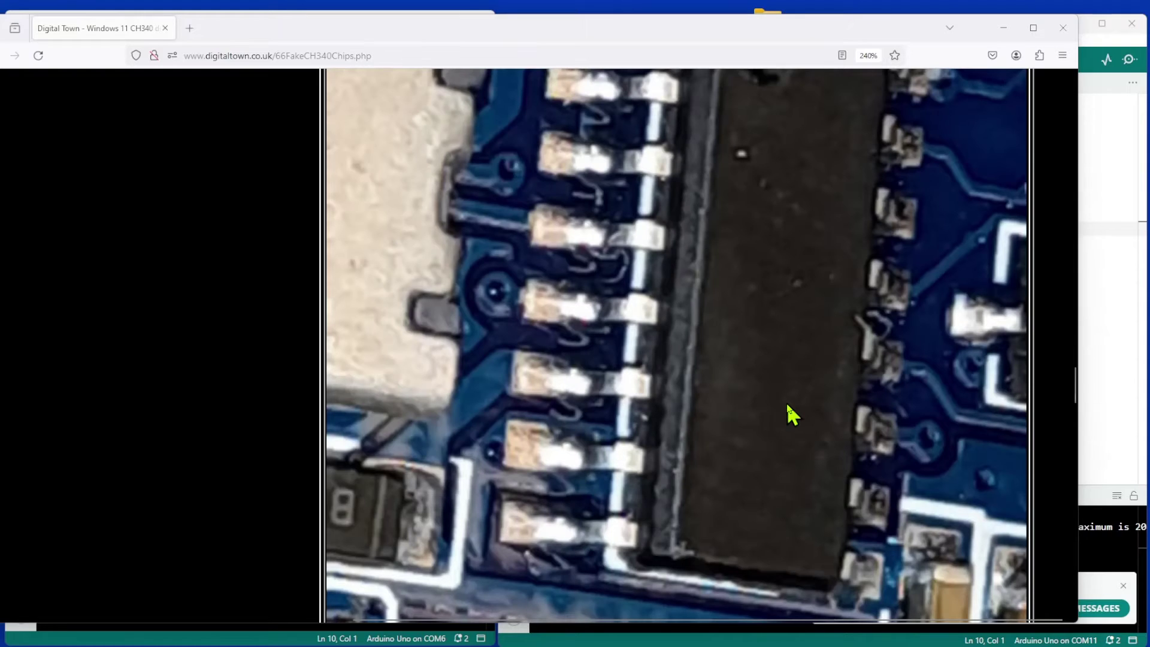
scroll(786, 401, "up", 2)
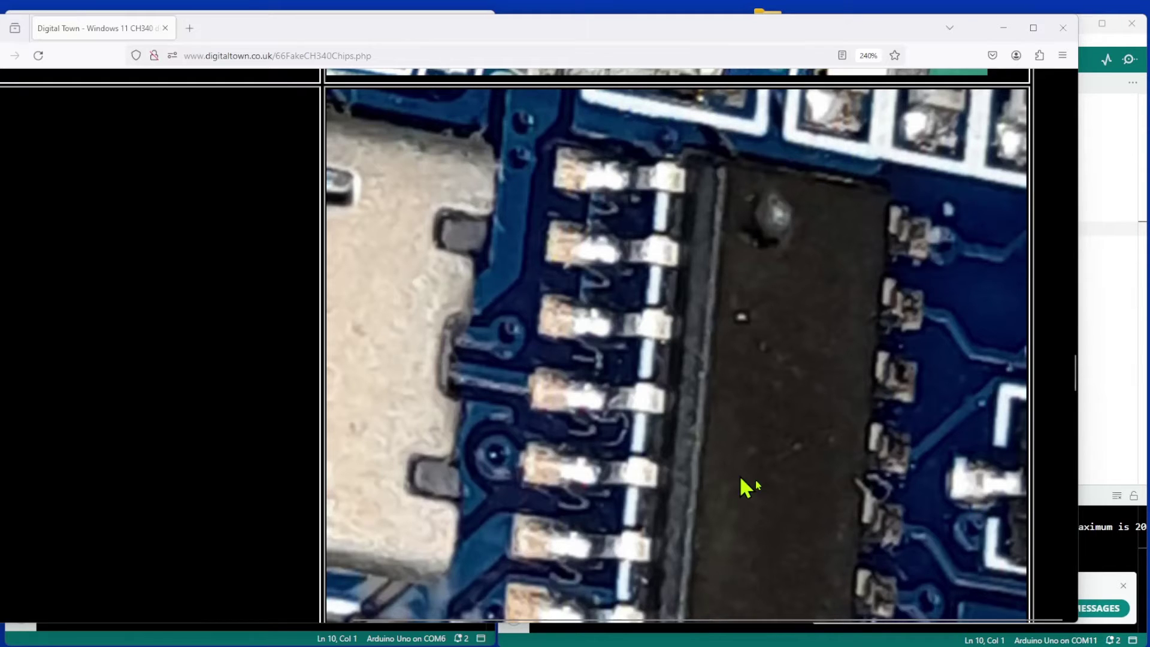
key("alt+Tab")
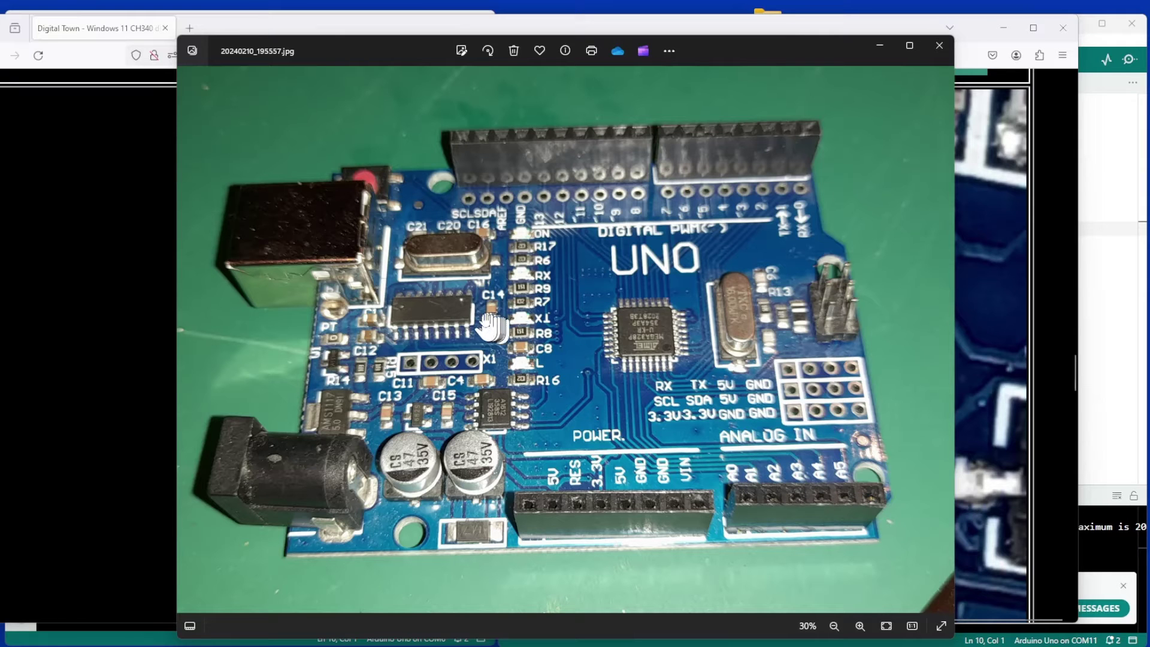
Recentre the Uno clone board photo and zoom in on it.
left_click_drag(607, 341, 626, 347)
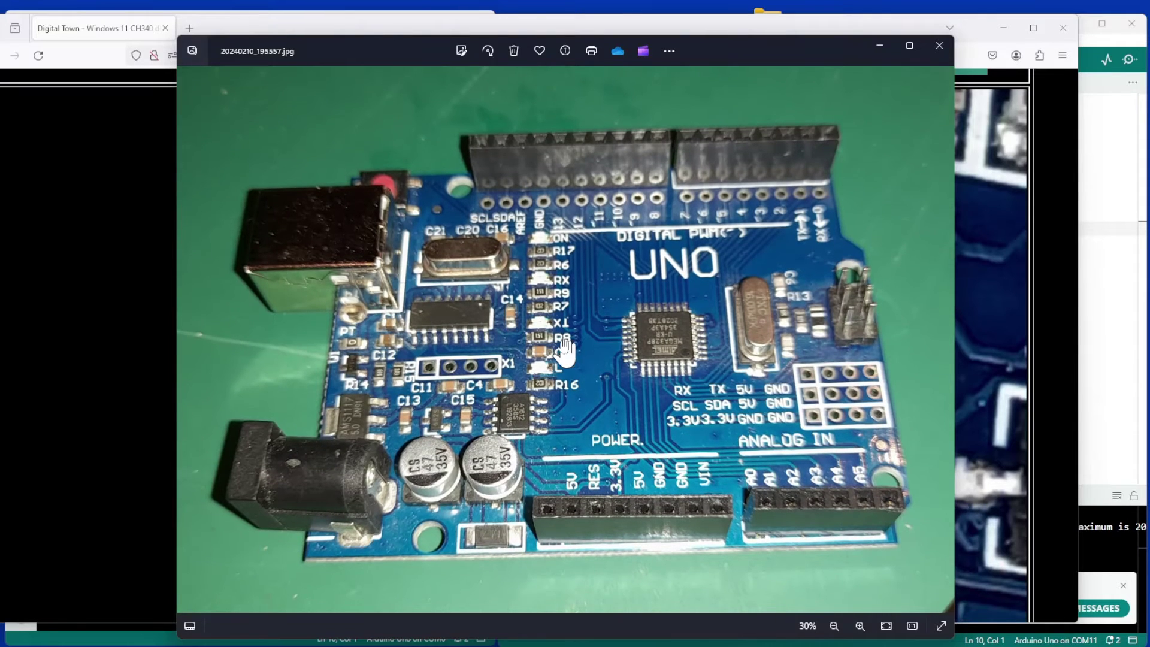
scroll(518, 353, "up", 5)
scroll(518, 353, "up", 1)
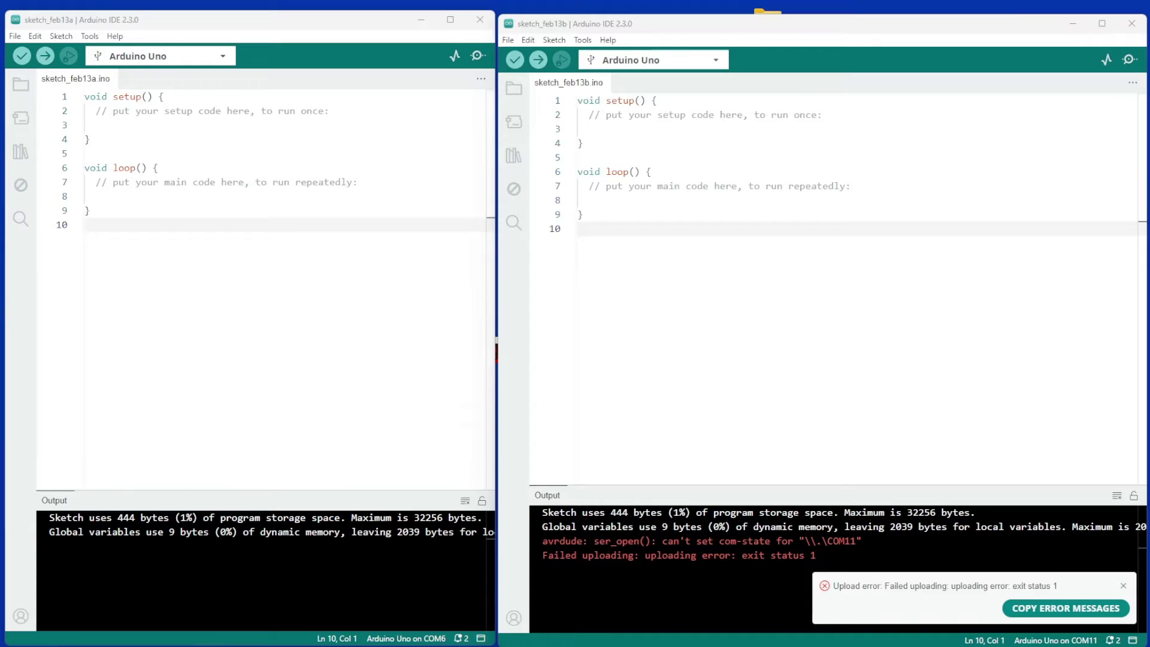
Open Device Manager from the Win+X menu, centring and enlarging its window.
key("super+x")
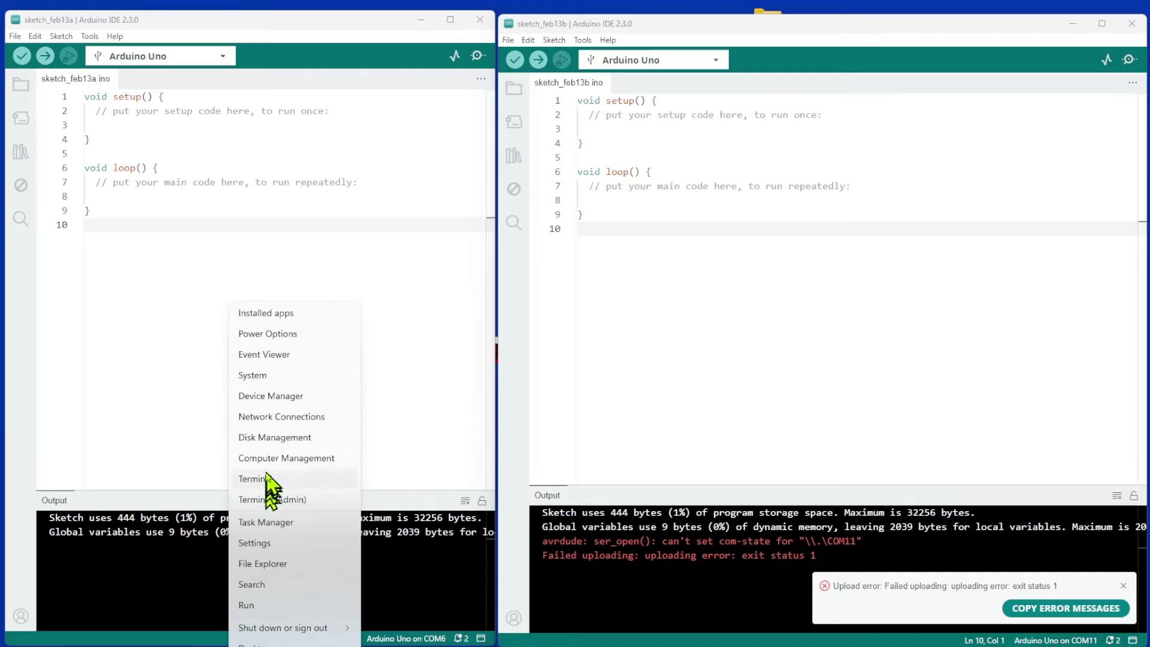
left_click(268, 396)
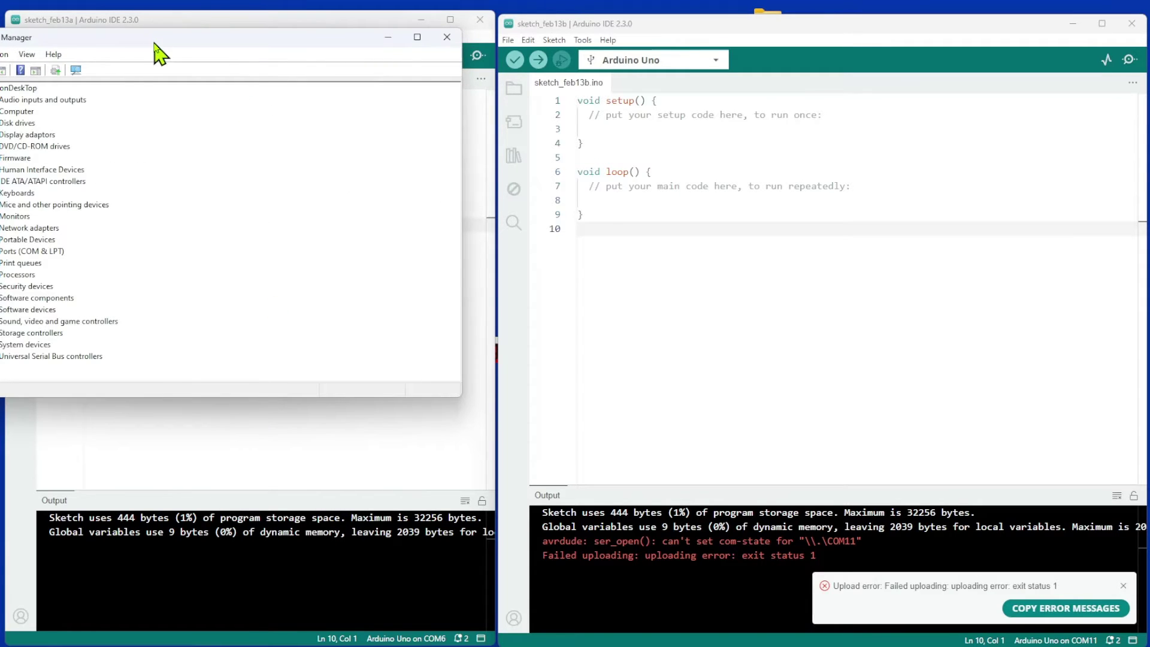
left_click_drag(157, 37, 448, 61)
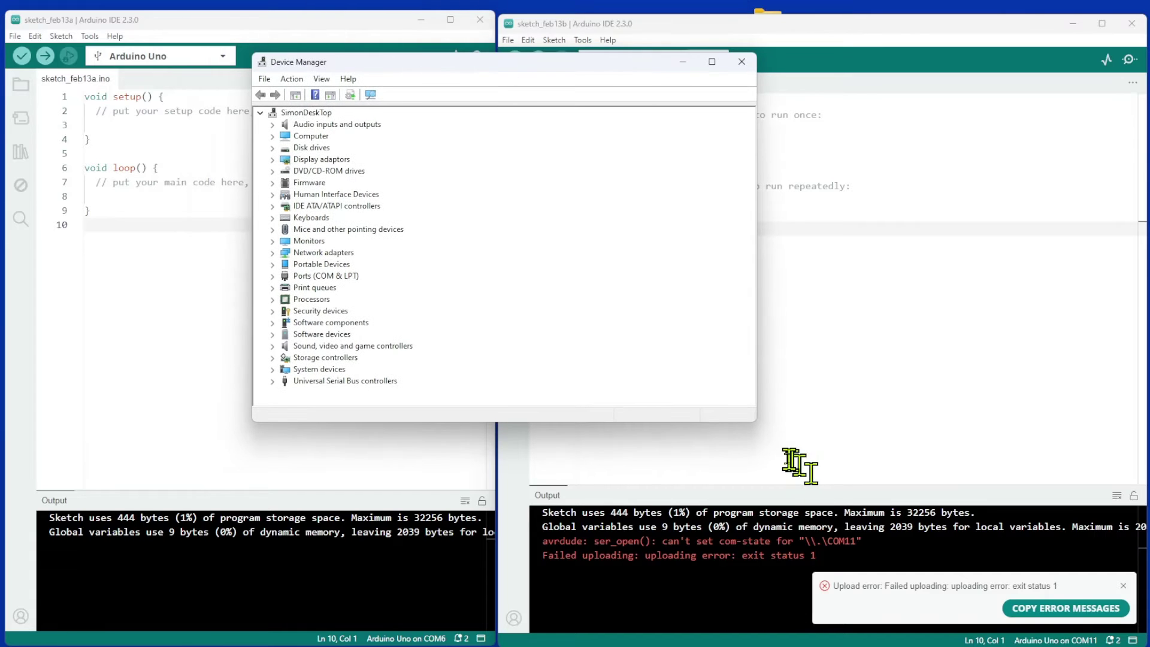
left_click_drag(752, 423, 841, 532)
Expand Ports (COM & LPT) and open USB-SERIAL CH340 (COM11) Properties.
left_click(272, 276)
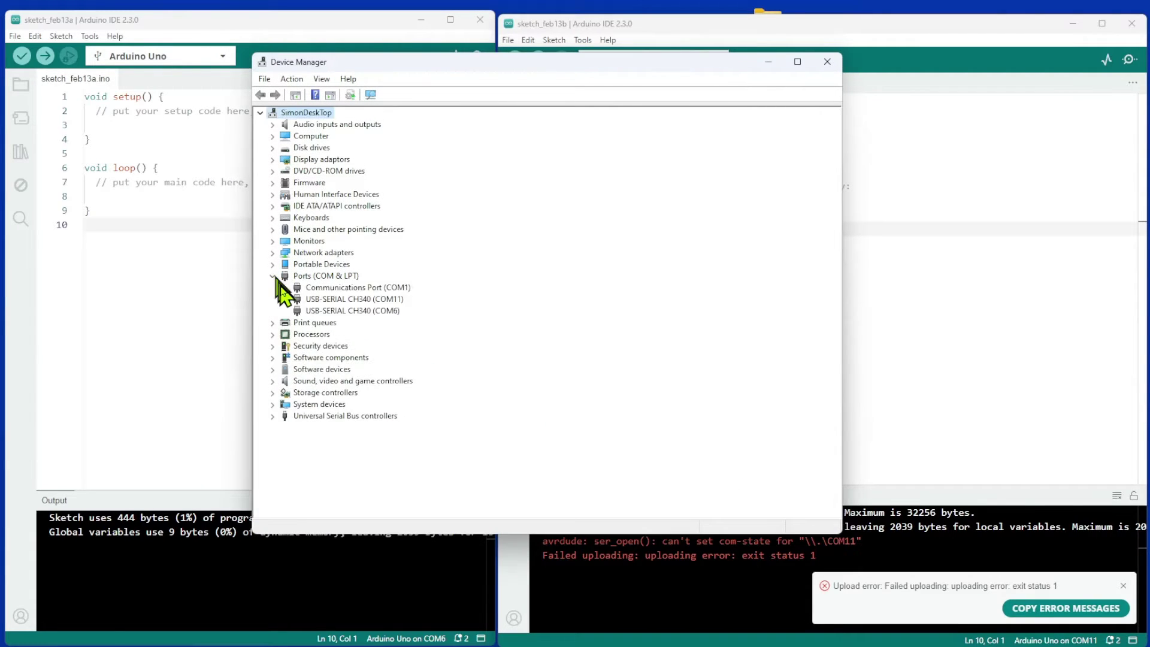
left_click(322, 300)
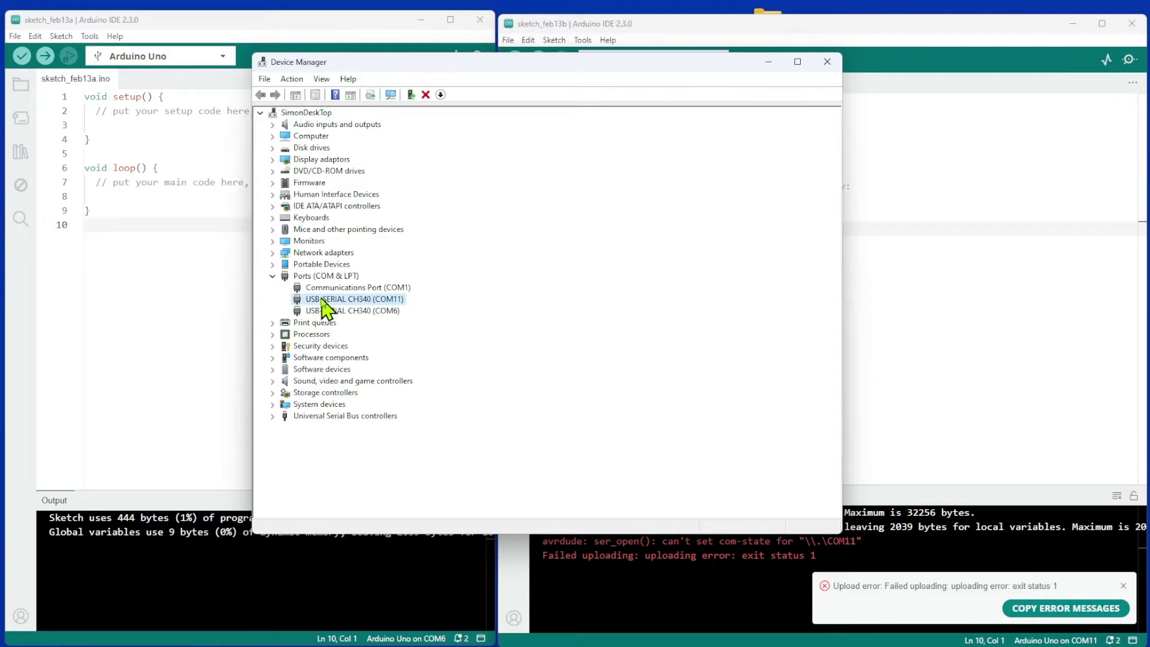
right_click(321, 300)
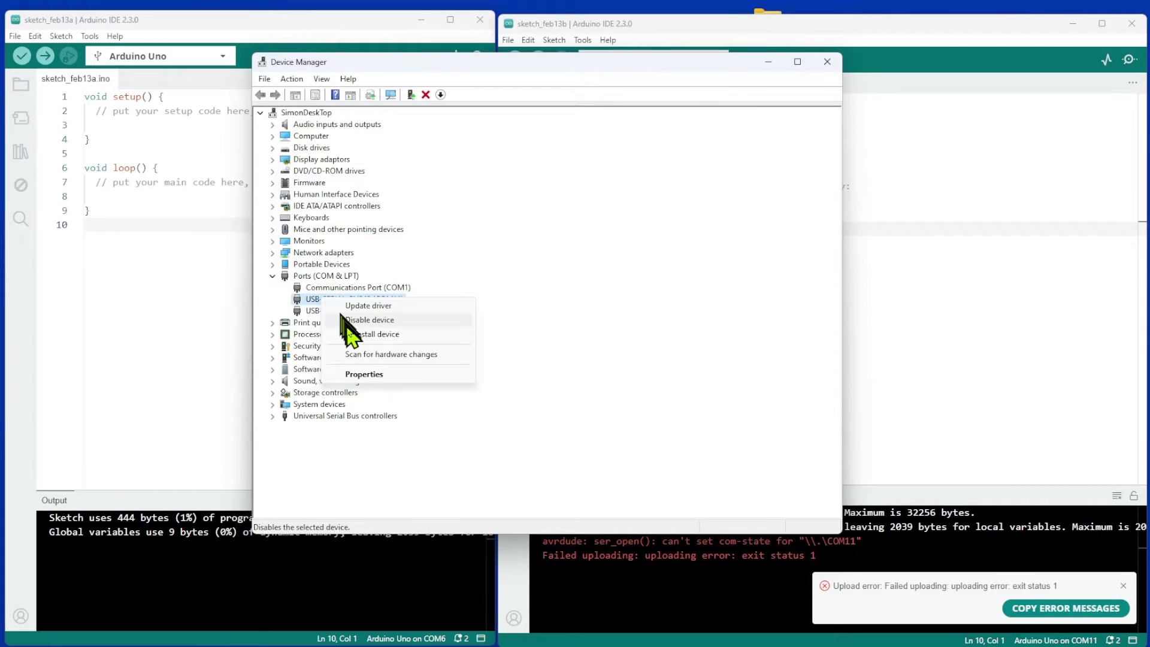
left_click(364, 374)
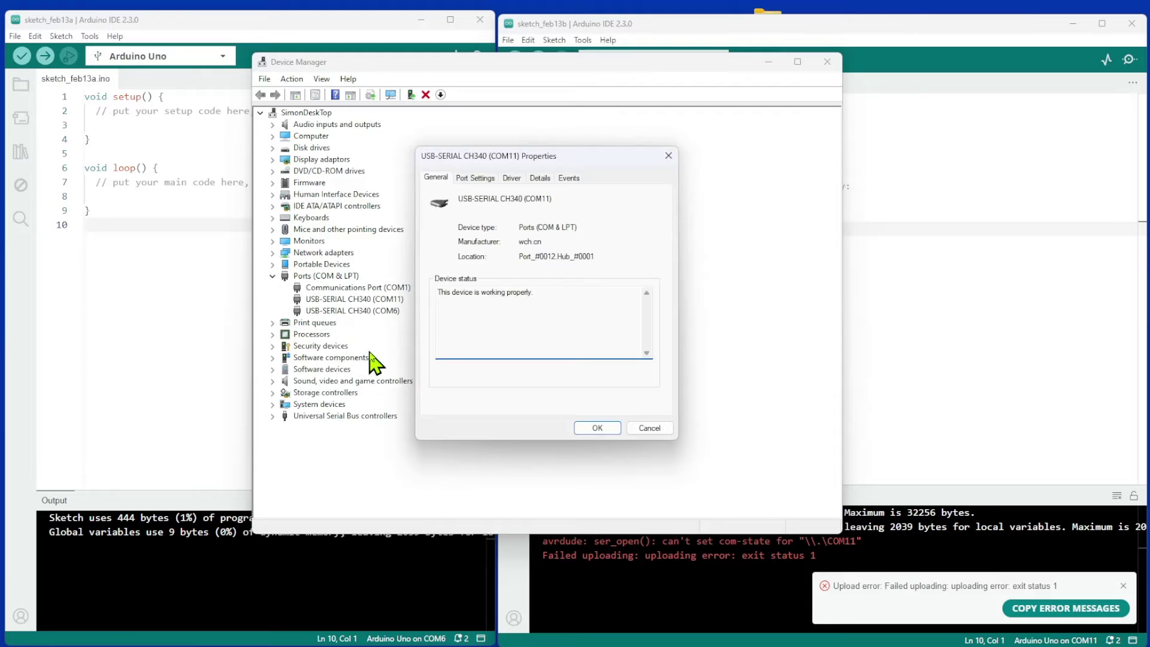
Read the COM11 port's driver version 3.8.2023.2 on the Driver tab, then cancel.
left_click(512, 179)
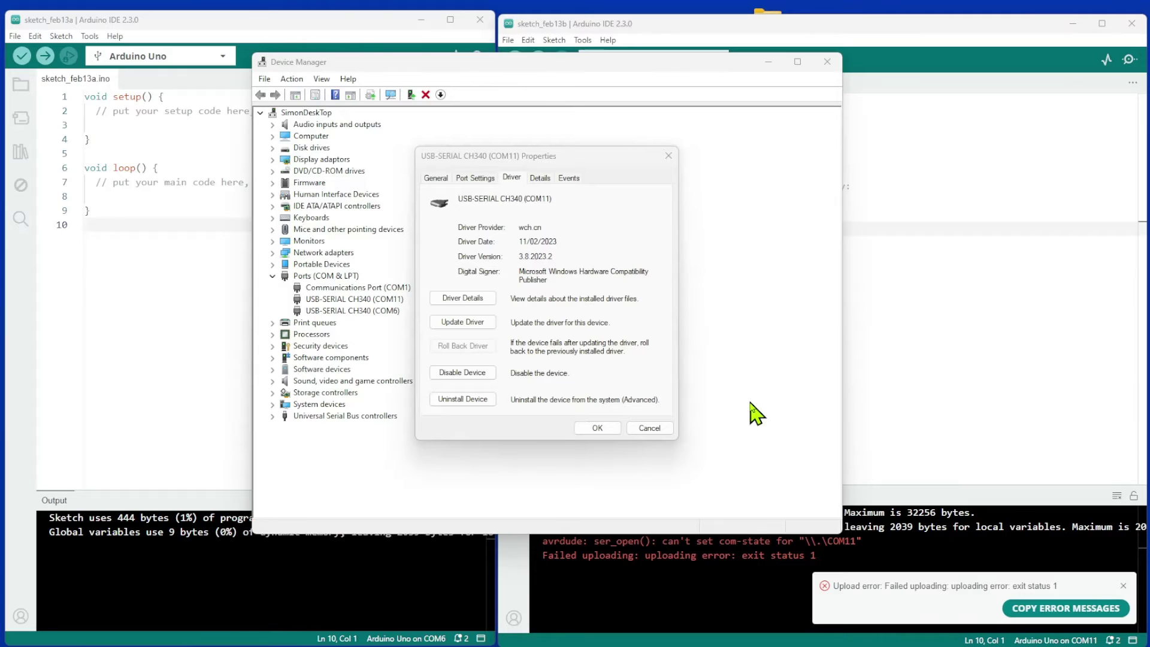
left_click(648, 428)
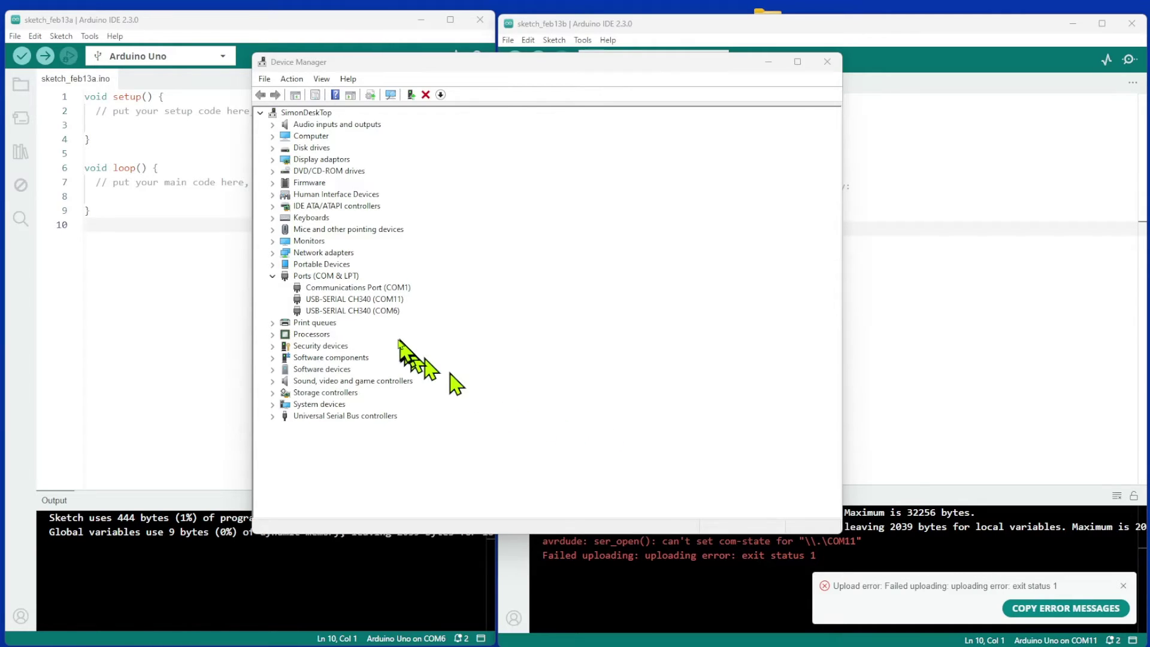
Reopen USB-SERIAL CH340 (COM11) Properties on the Driver tab showing version 3.8.2023.2.
left_click(381, 300)
right_click(380, 300)
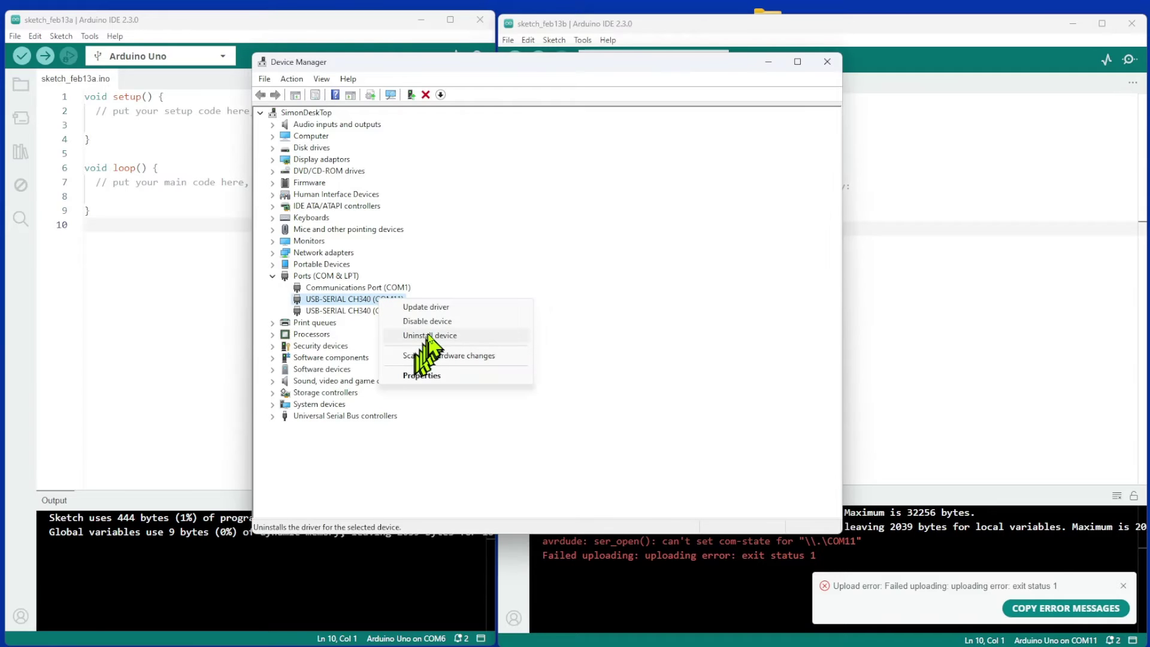
left_click(438, 376)
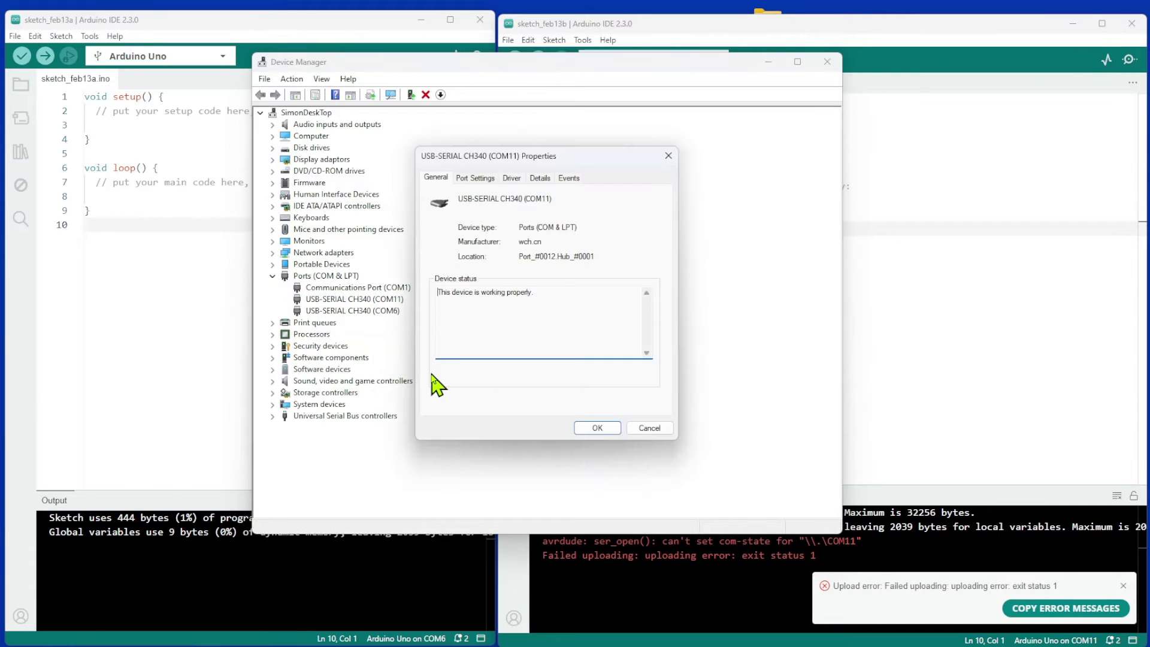
left_click(512, 179)
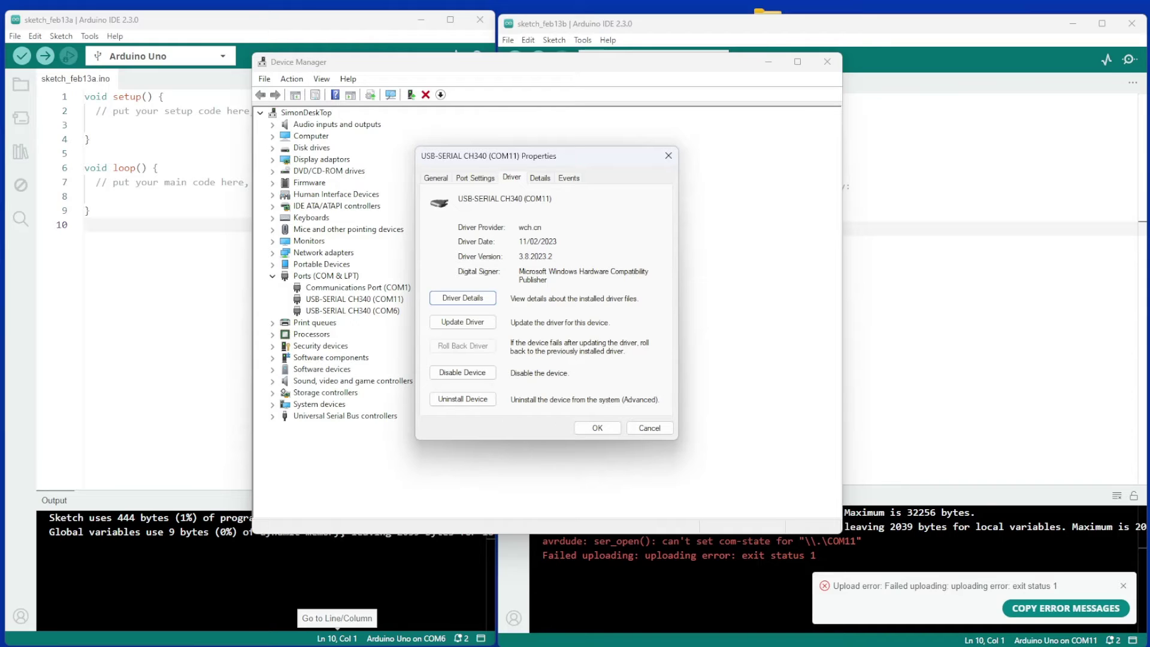
In Firefox, scroll to the first reply and highlight 'Type: sysdm.cpl and click on Ok'.
key("alt+Tab")
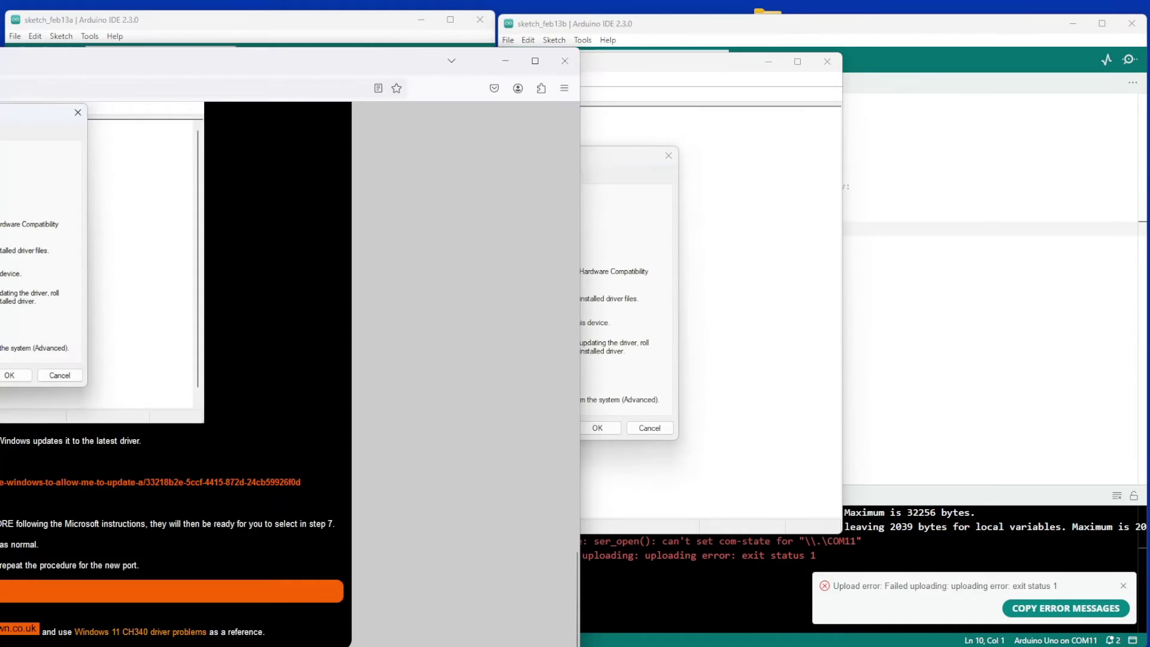
left_click_drag(312, 46, 421, 29)
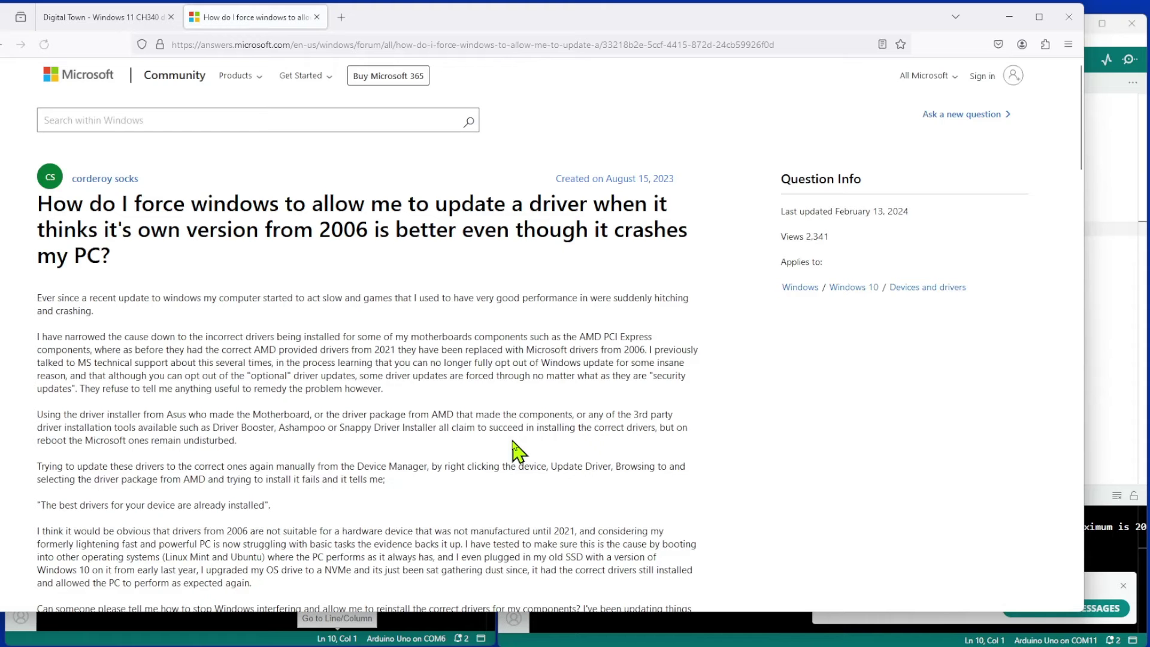
scroll(497, 438, "down", 8)
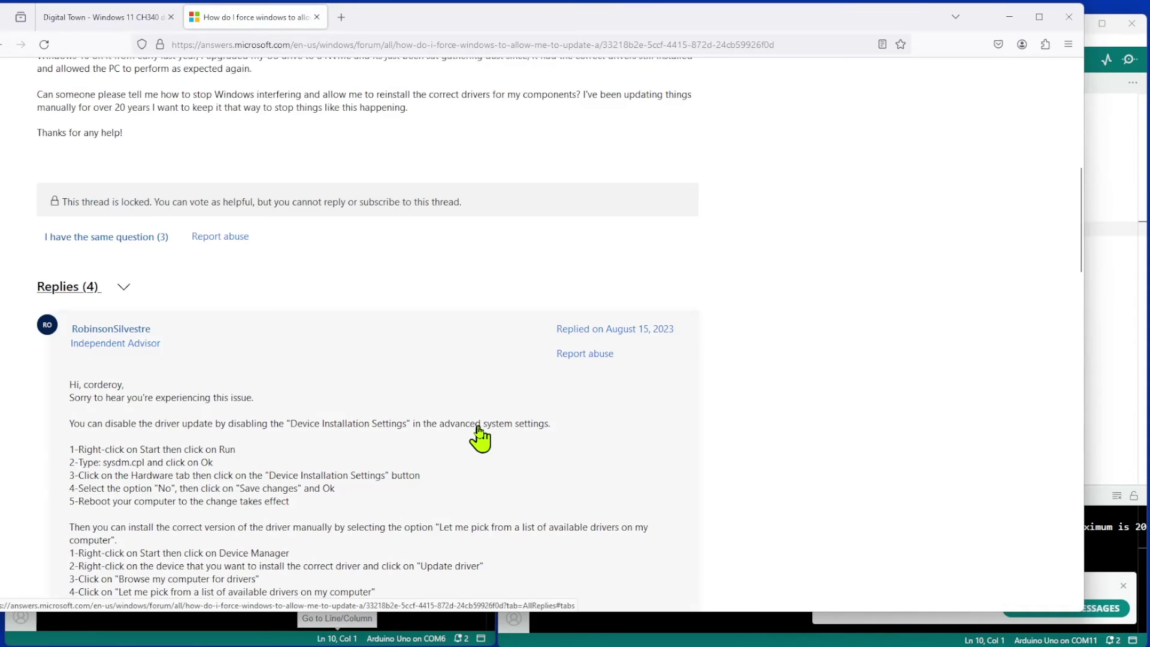
scroll(479, 437, "down", 3)
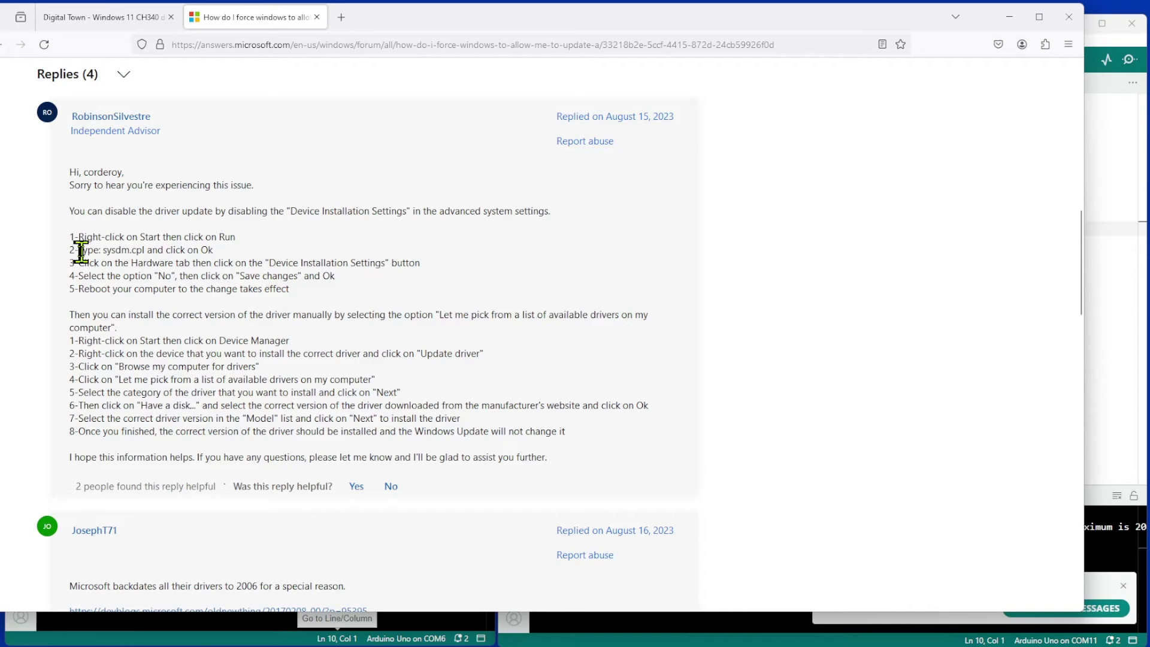
left_click_drag(79, 251, 213, 252)
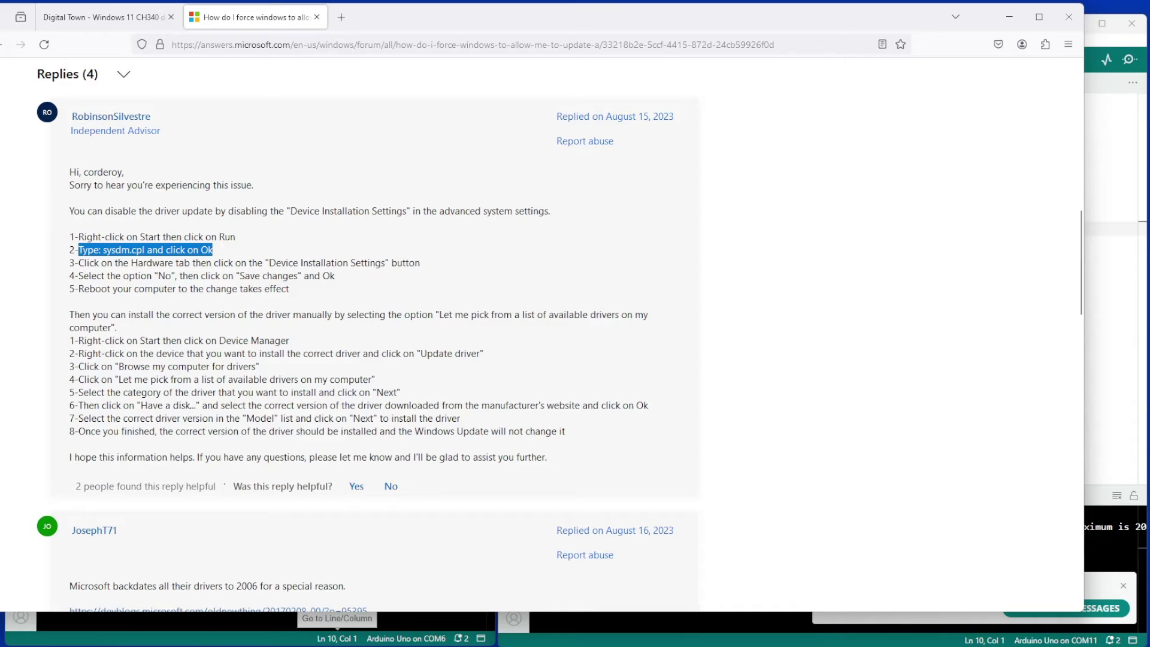
Run sysdm.cpl and confirm Device Installation Settings' automatic download is already No.
key("super+x")
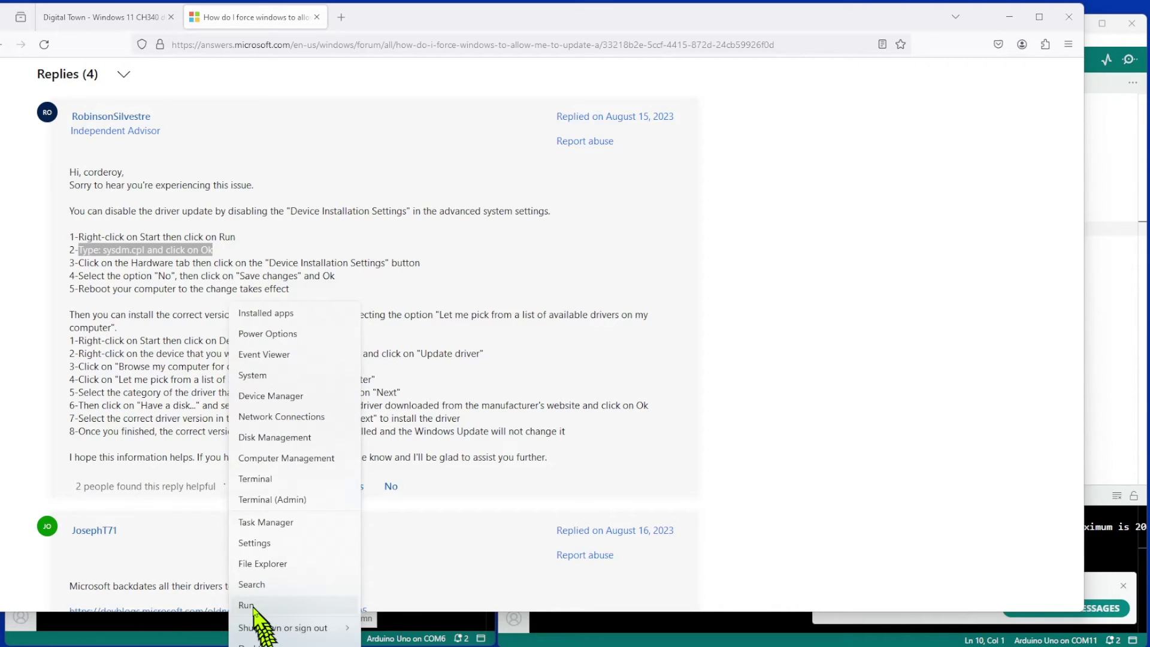
left_click(247, 605)
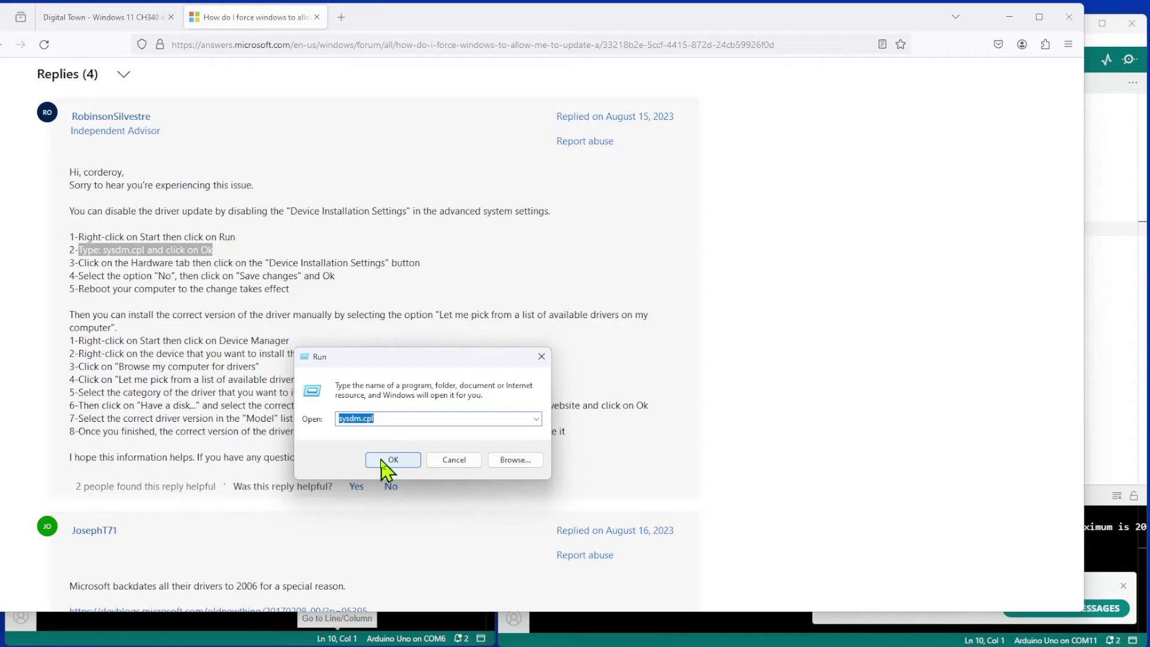
left_click(383, 468)
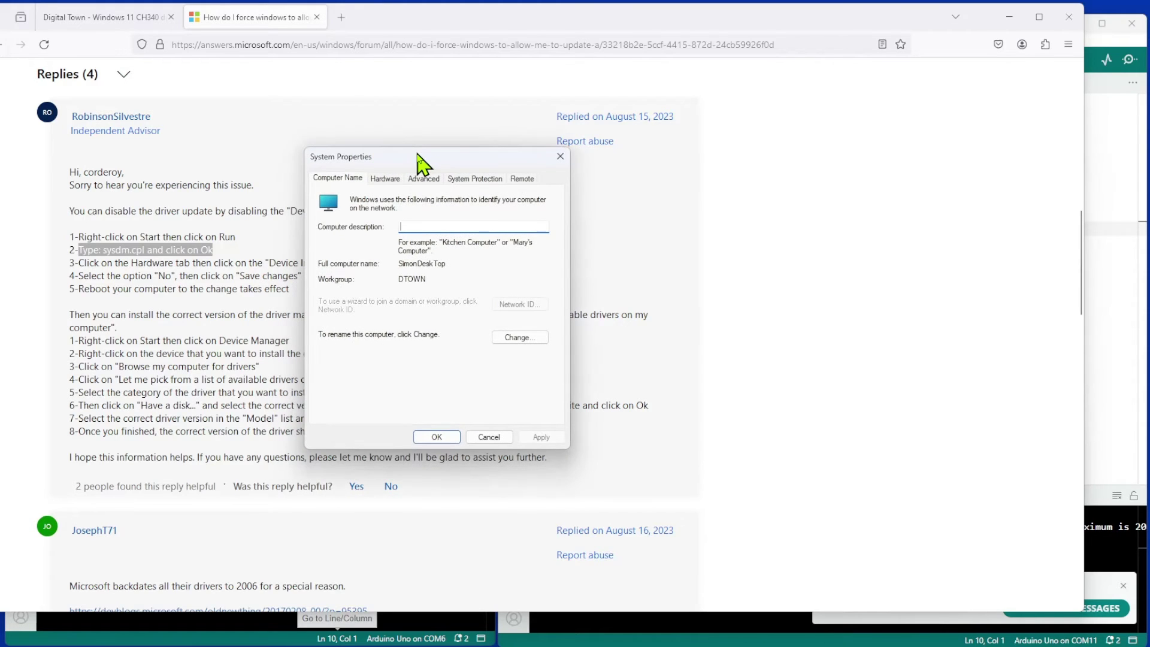
left_click(386, 179)
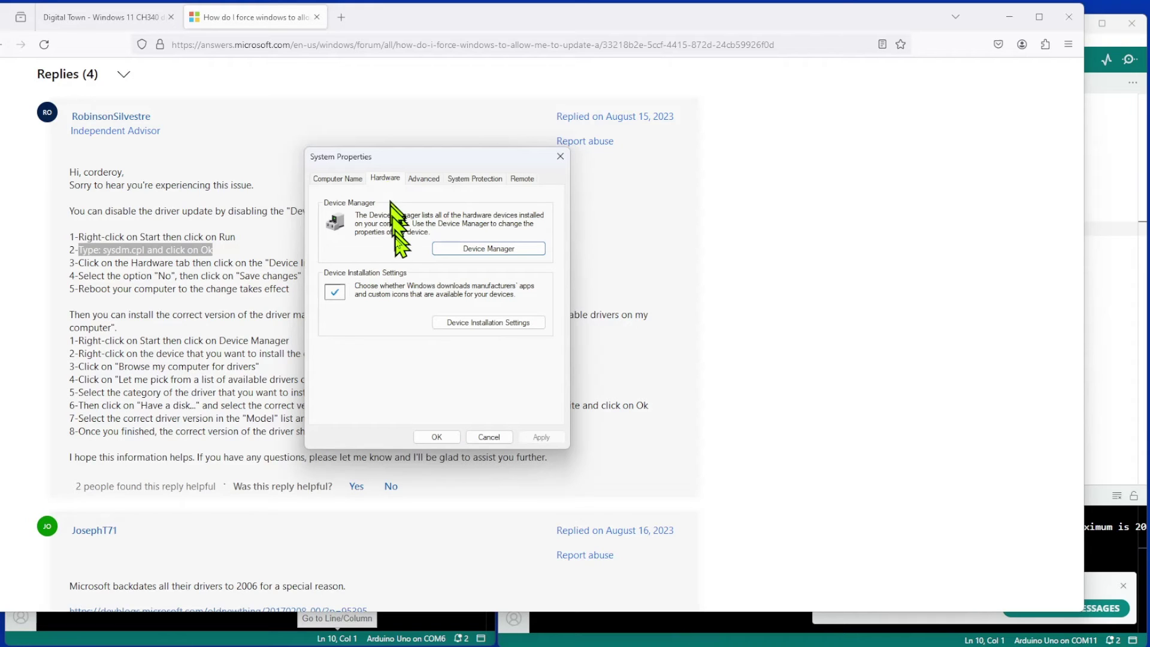
left_click(467, 324)
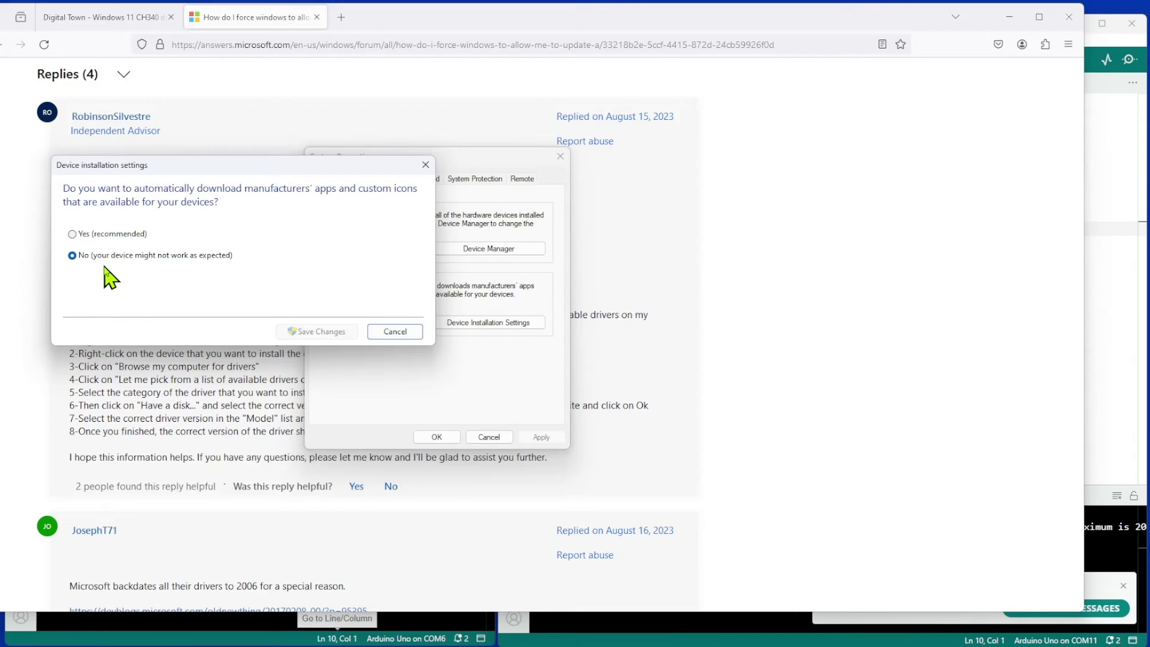
left_click(384, 330)
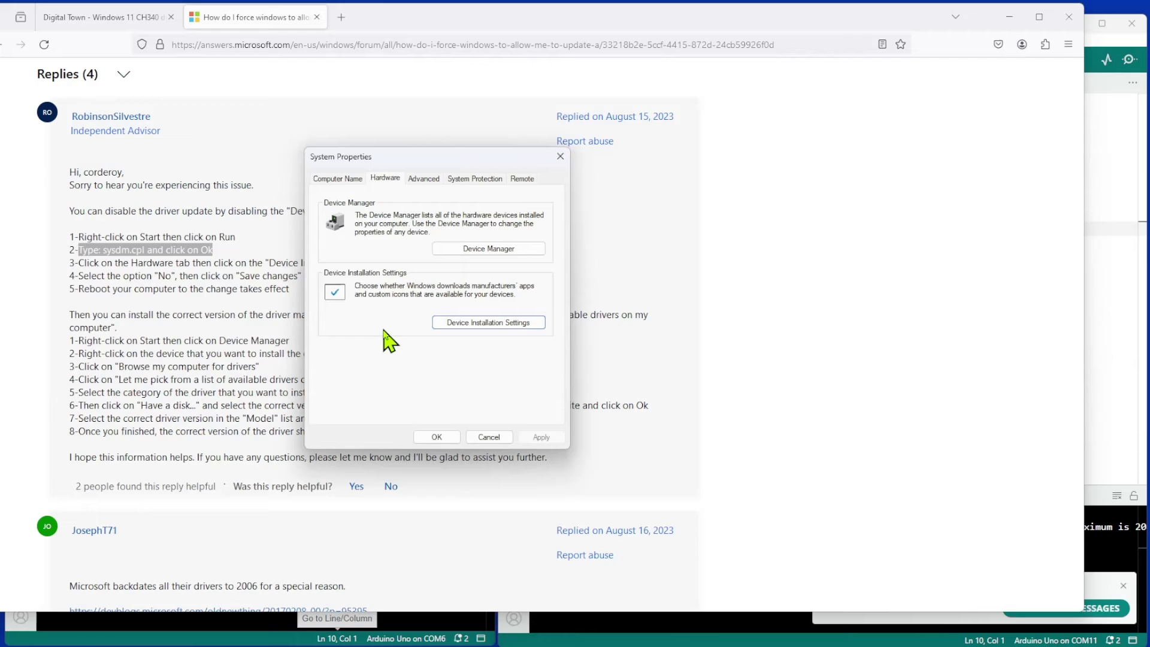
Close System Properties and start Update driver on USB-SERIAL CH340 (COM11) in Device Manager.
key("Escape")
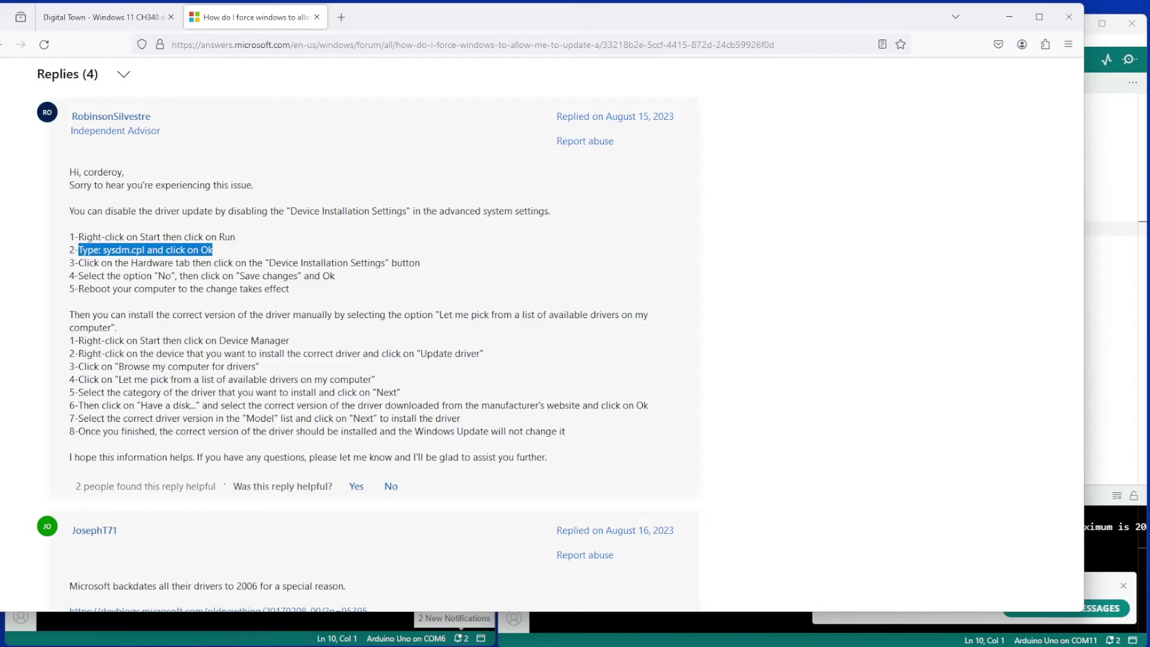
key("super+x")
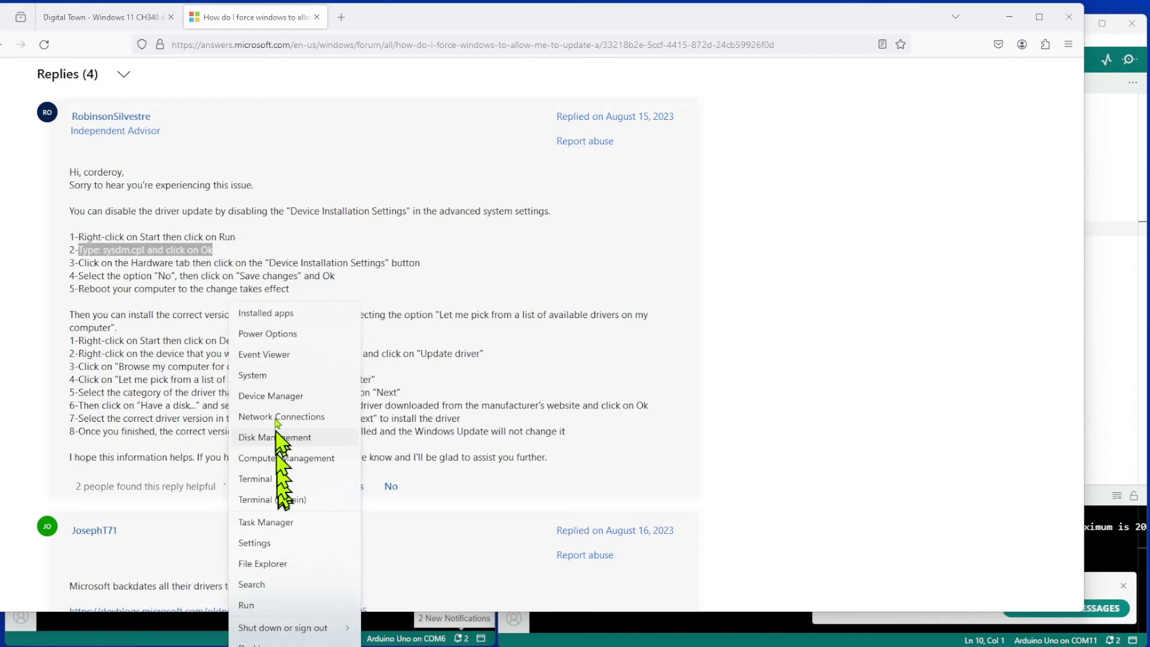
left_click(273, 396)
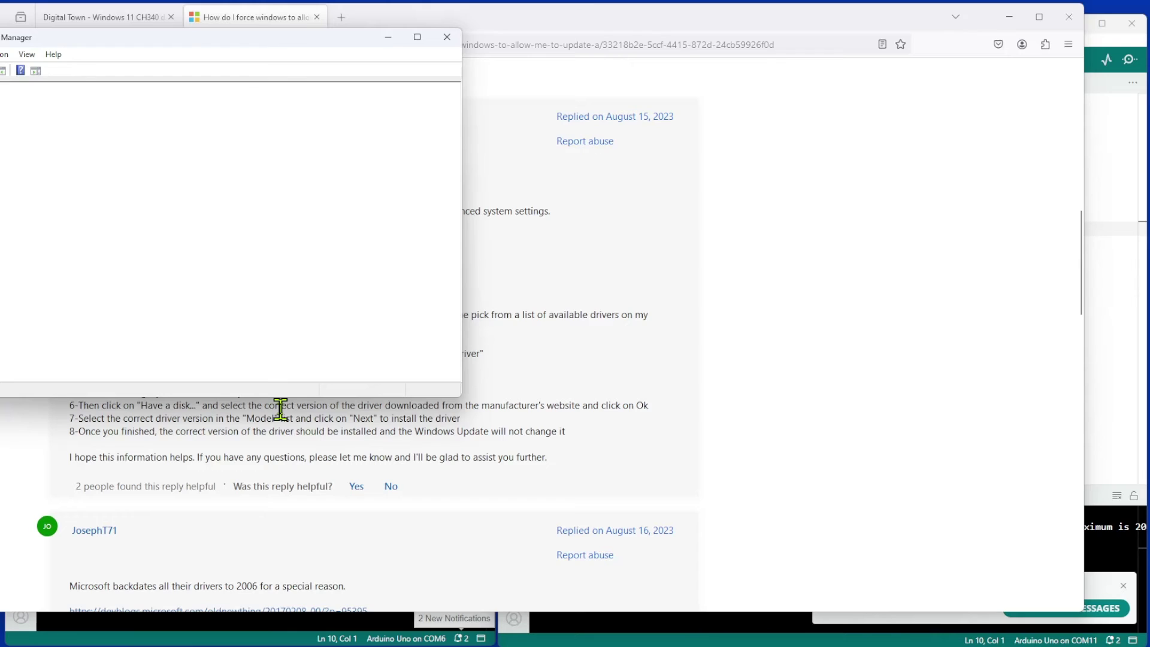
left_click(190, 261)
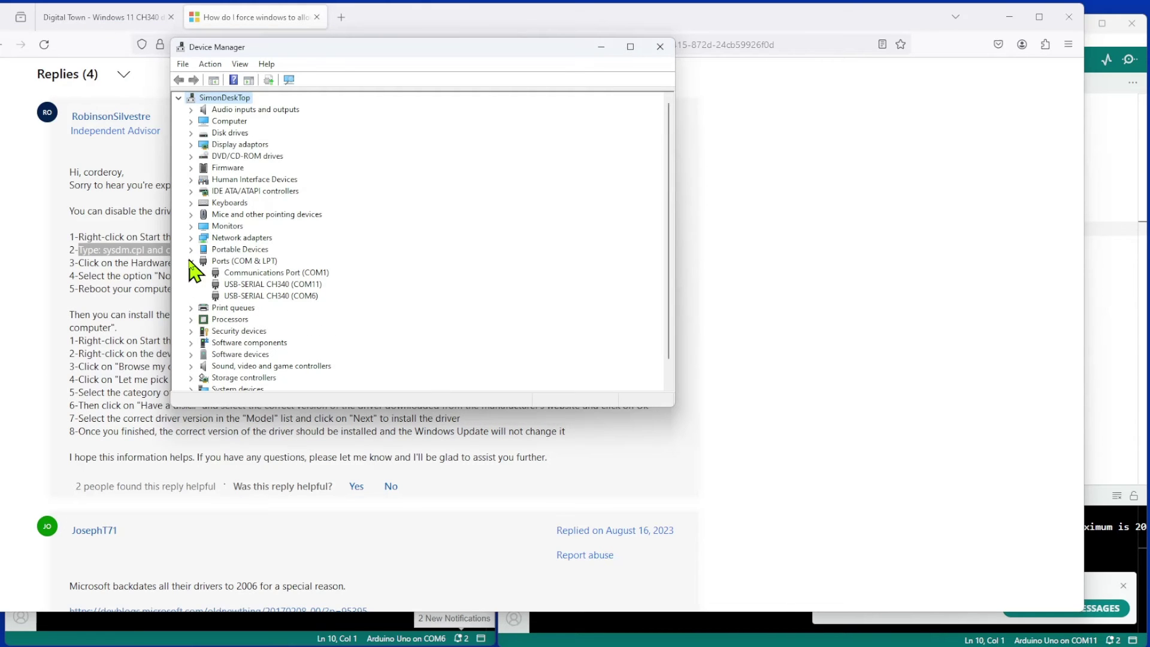
right_click(265, 284)
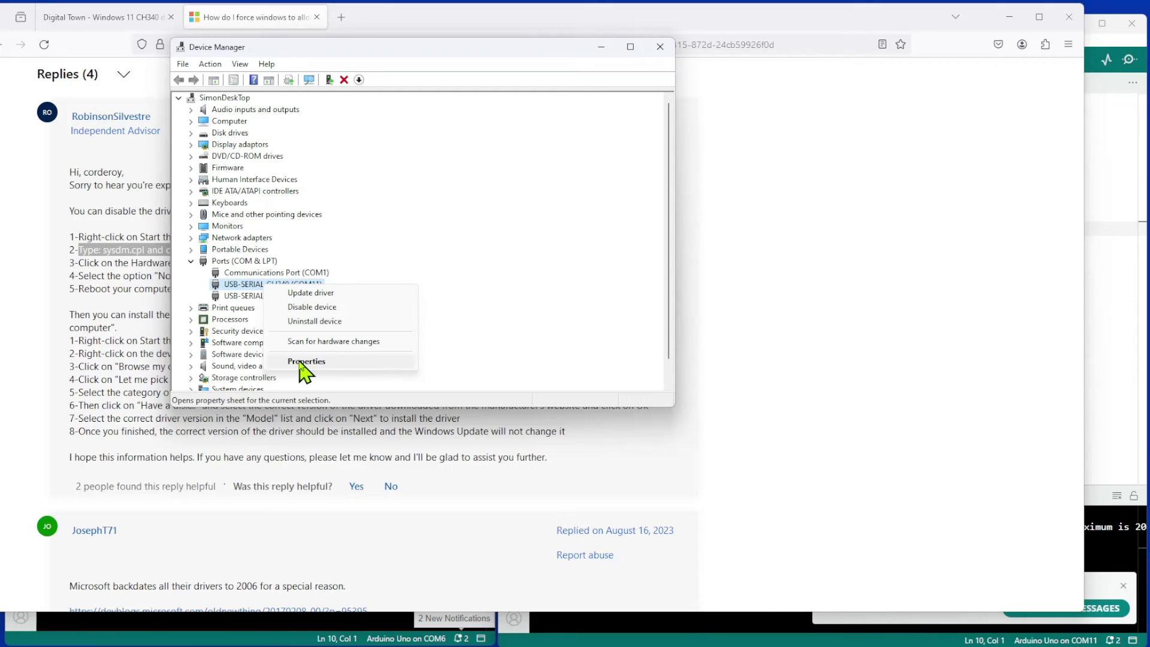
left_click(305, 292)
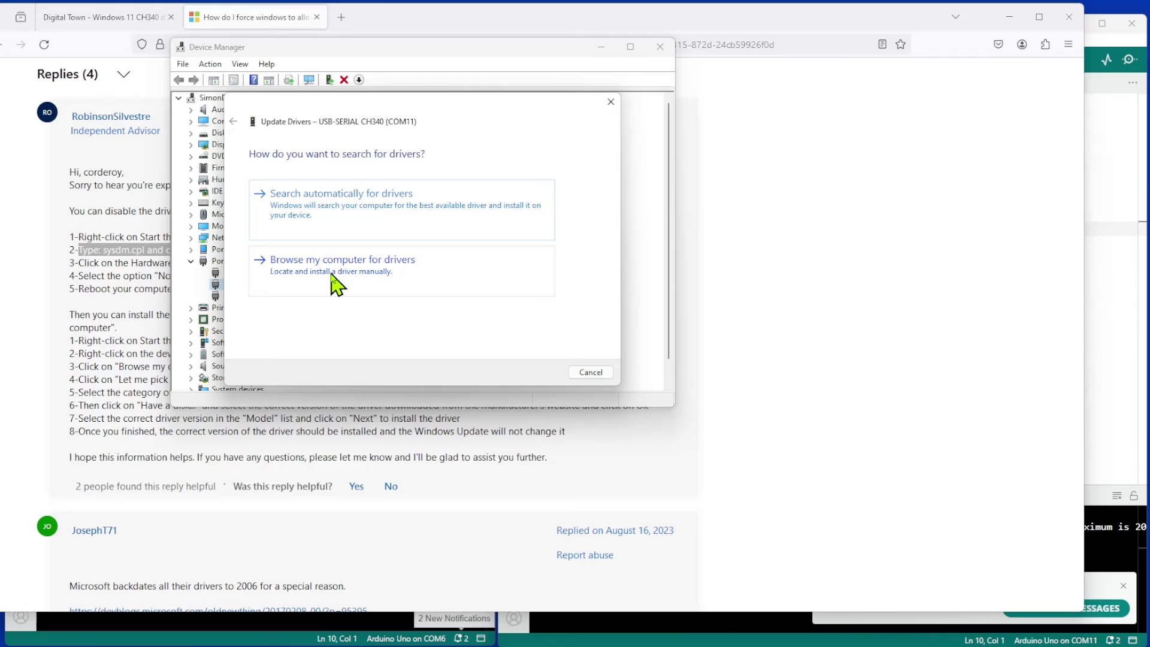
Browse manually, install USB-SERIAL CH340 version 3.5.2019.1, then close the port's Properties.
left_click(333, 282)
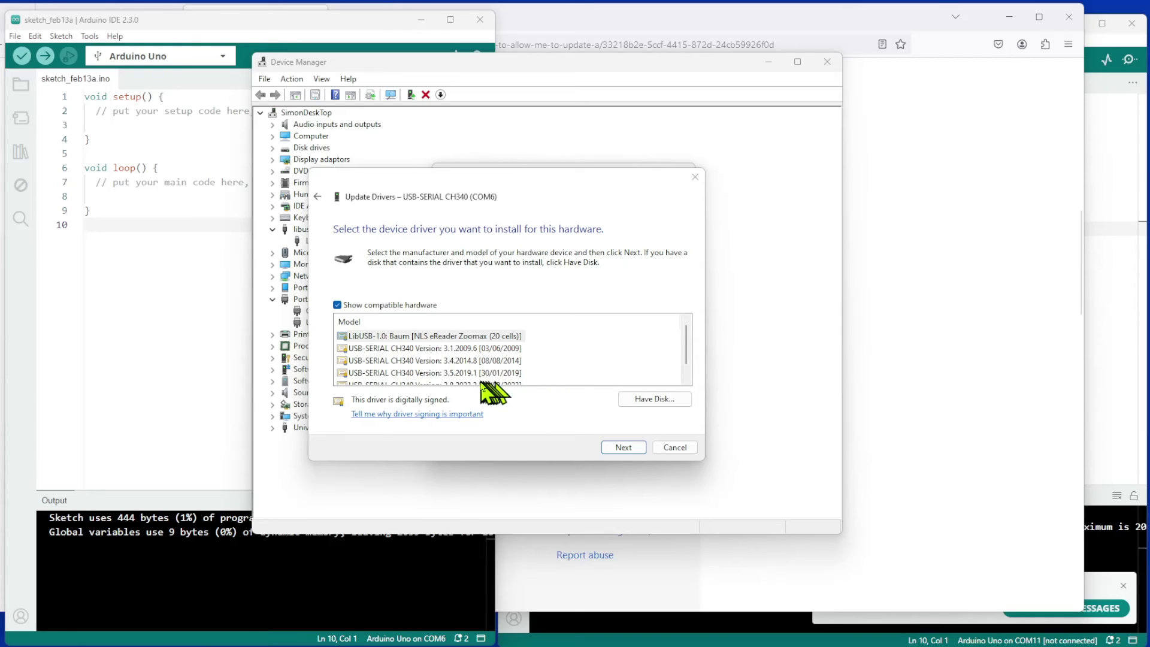
left_click(688, 355)
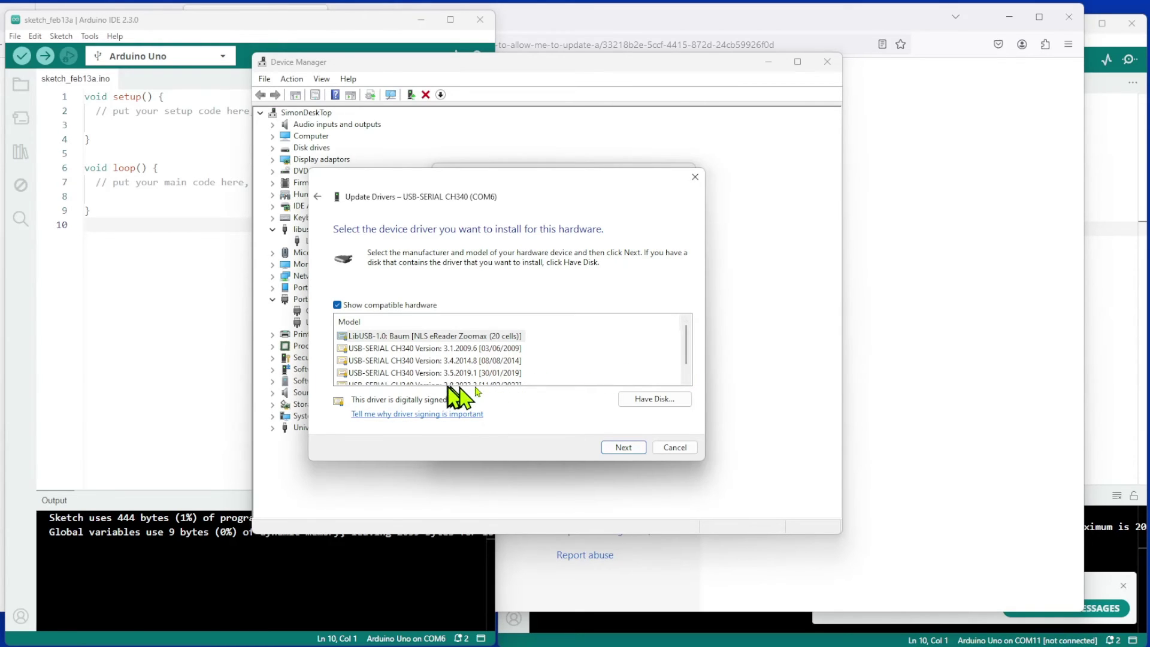
scroll(533, 366, "down", 1)
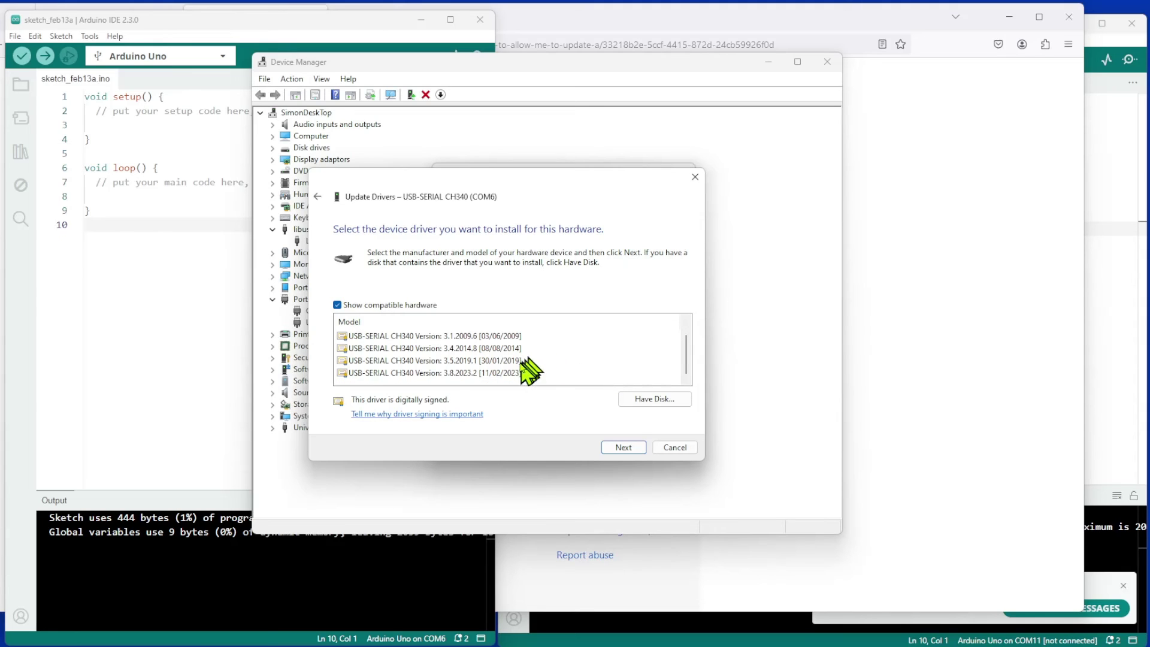
left_click(396, 361)
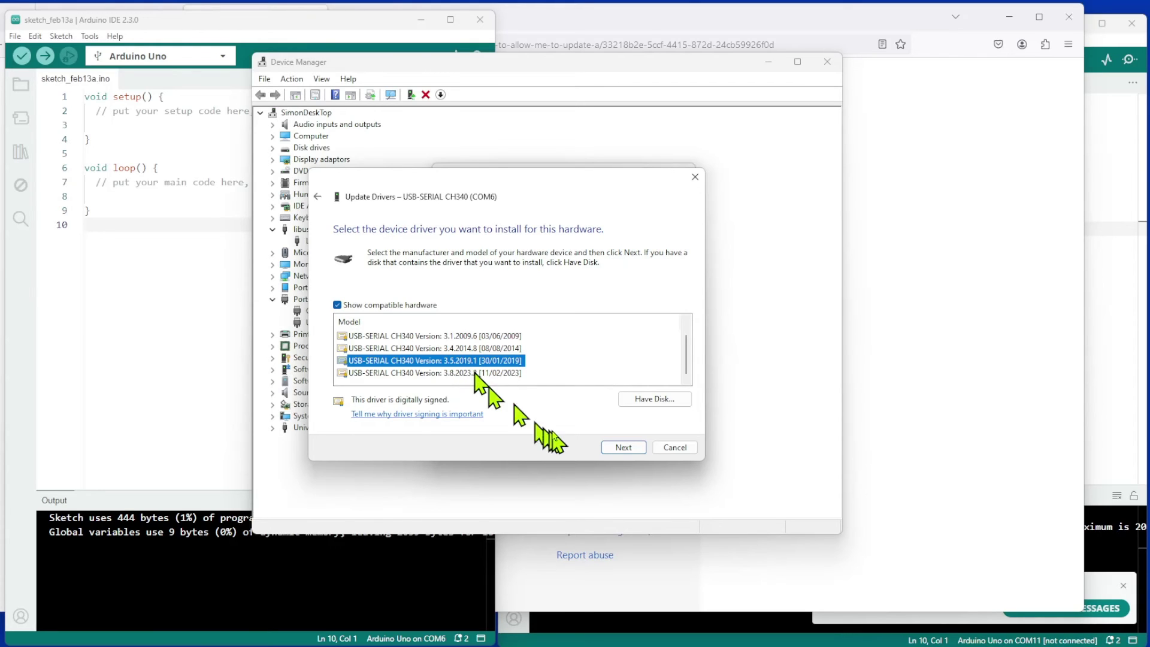
left_click(616, 448)
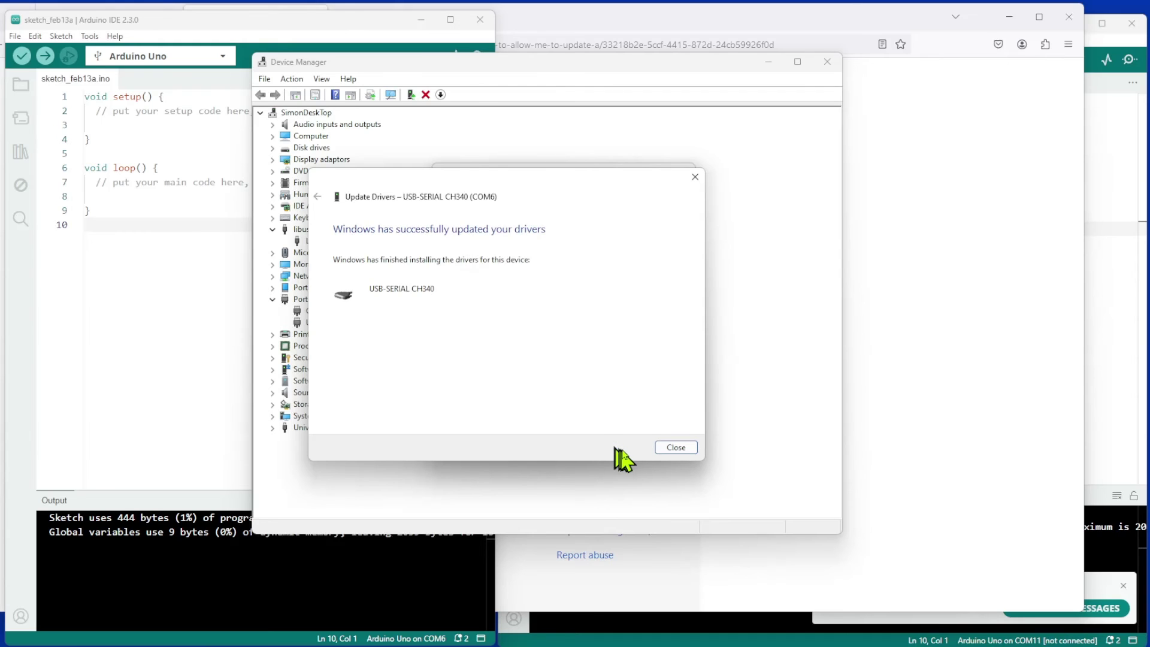
left_click(671, 448)
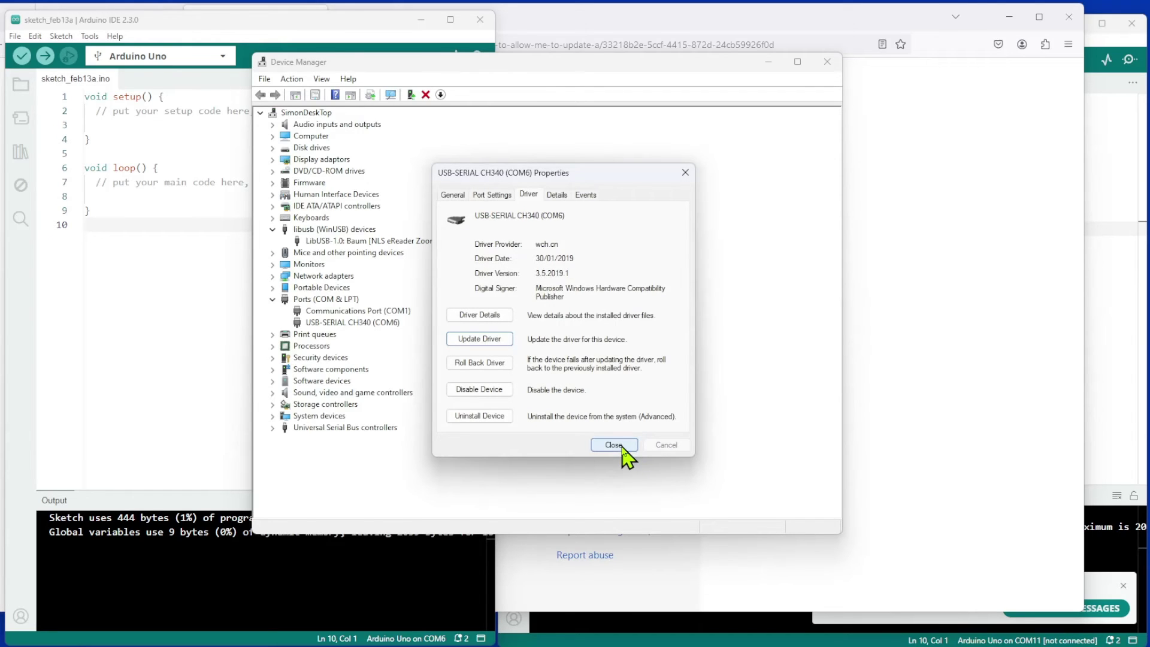
left_click(685, 172)
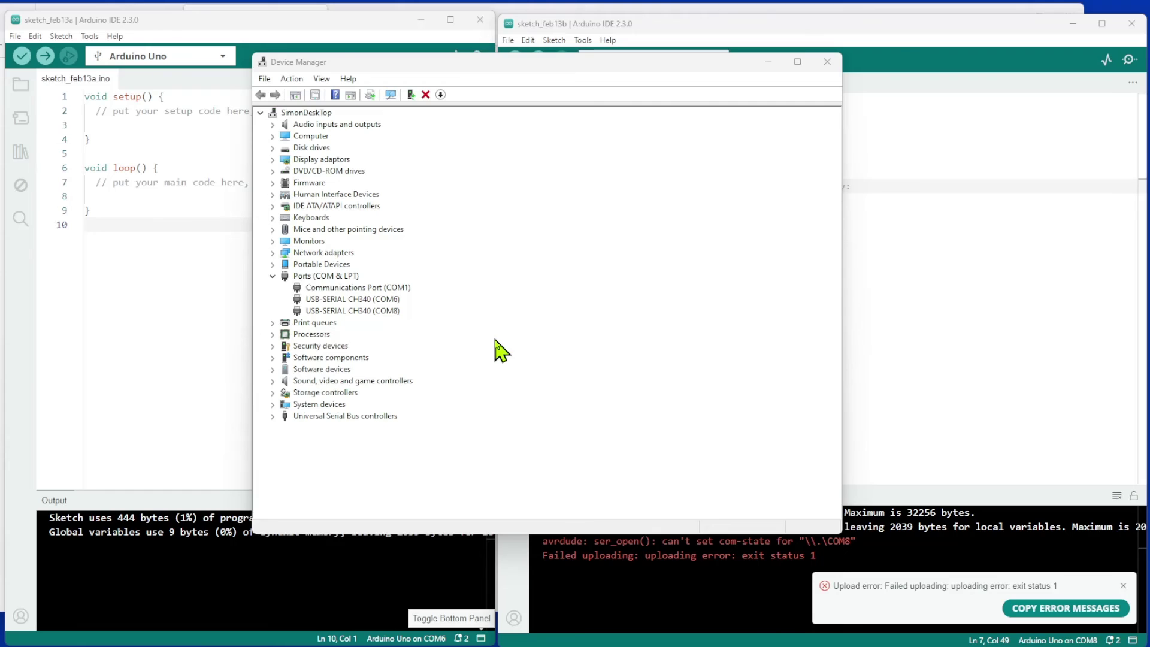
right_click(358, 298)
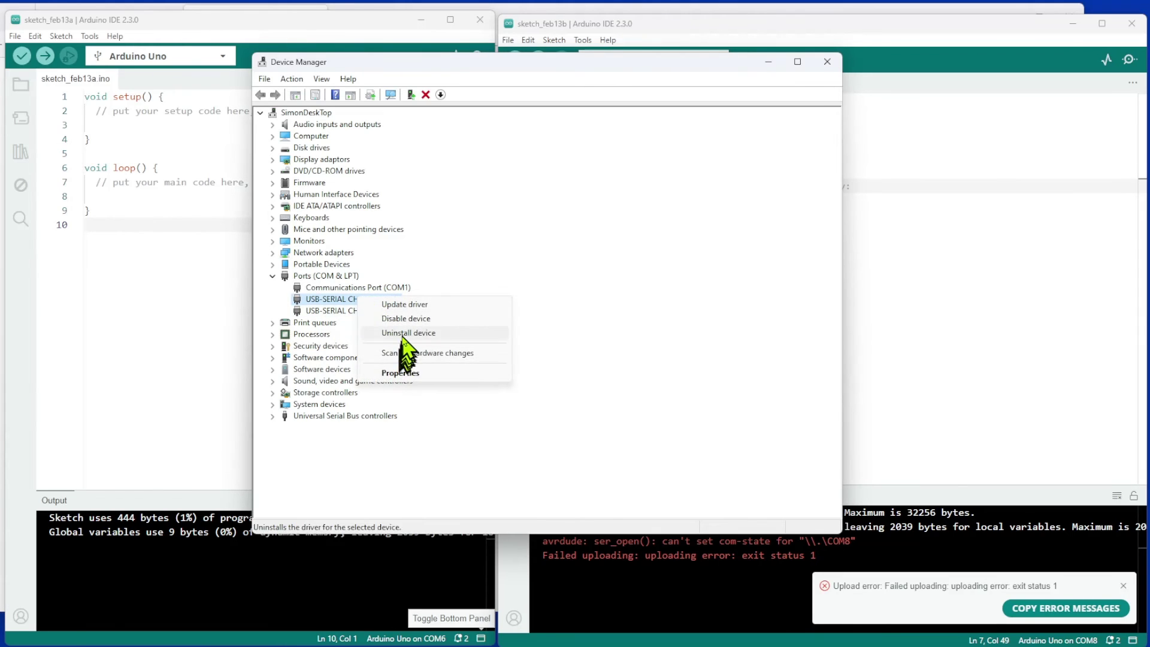
left_click(408, 306)
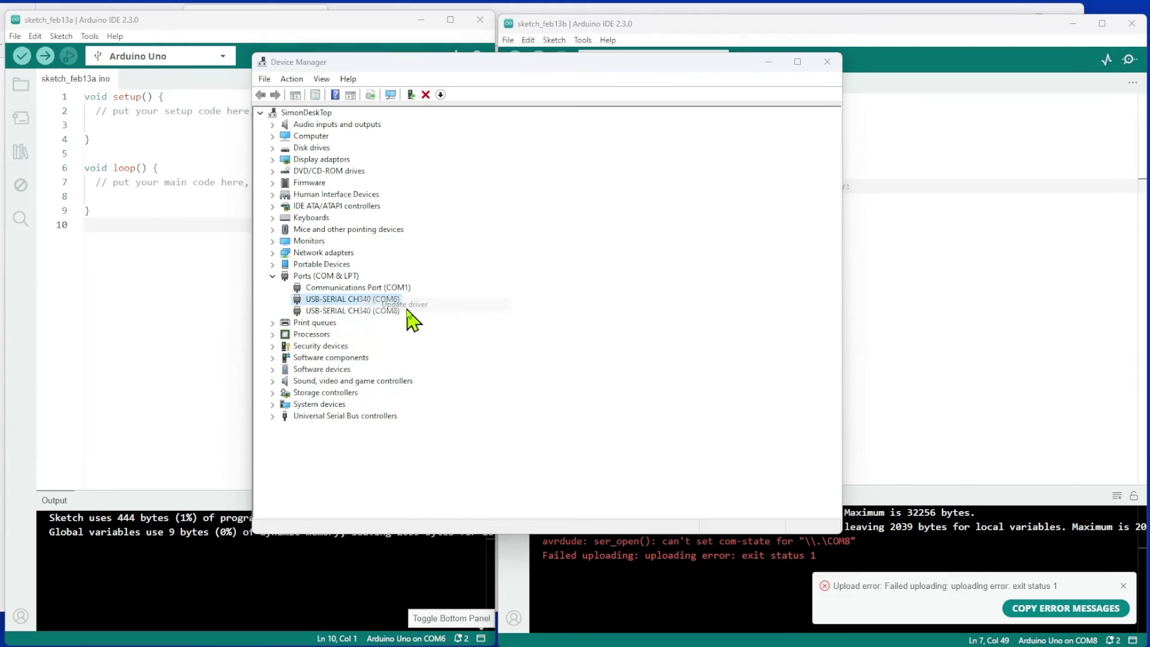
left_click(708, 438)
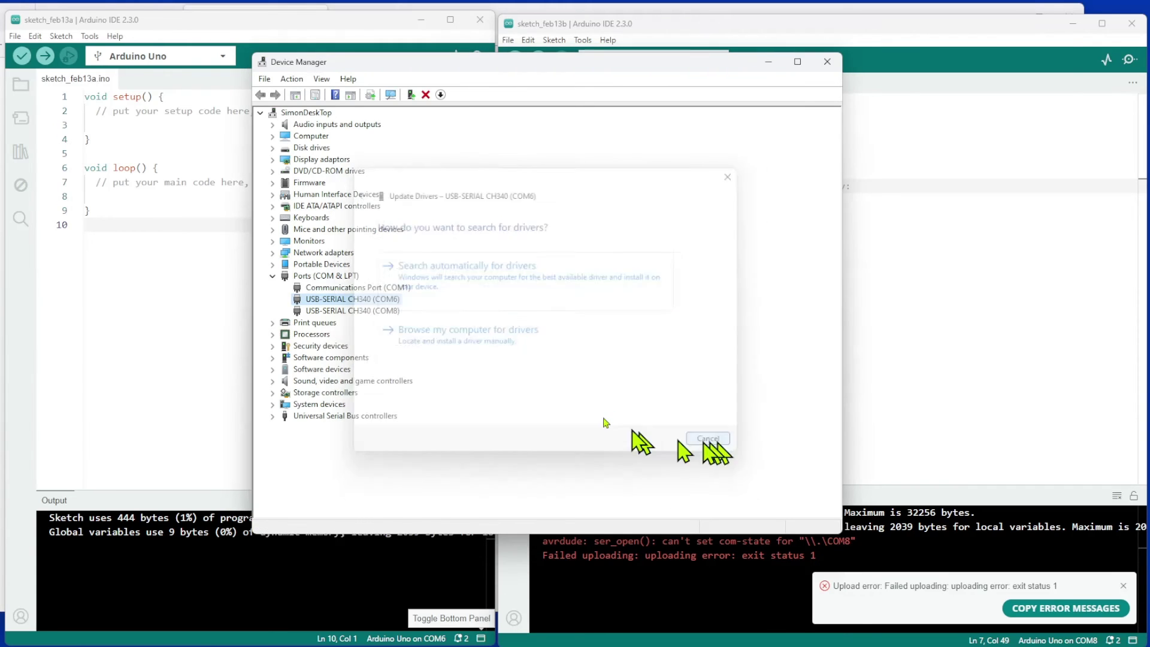
right_click(340, 300)
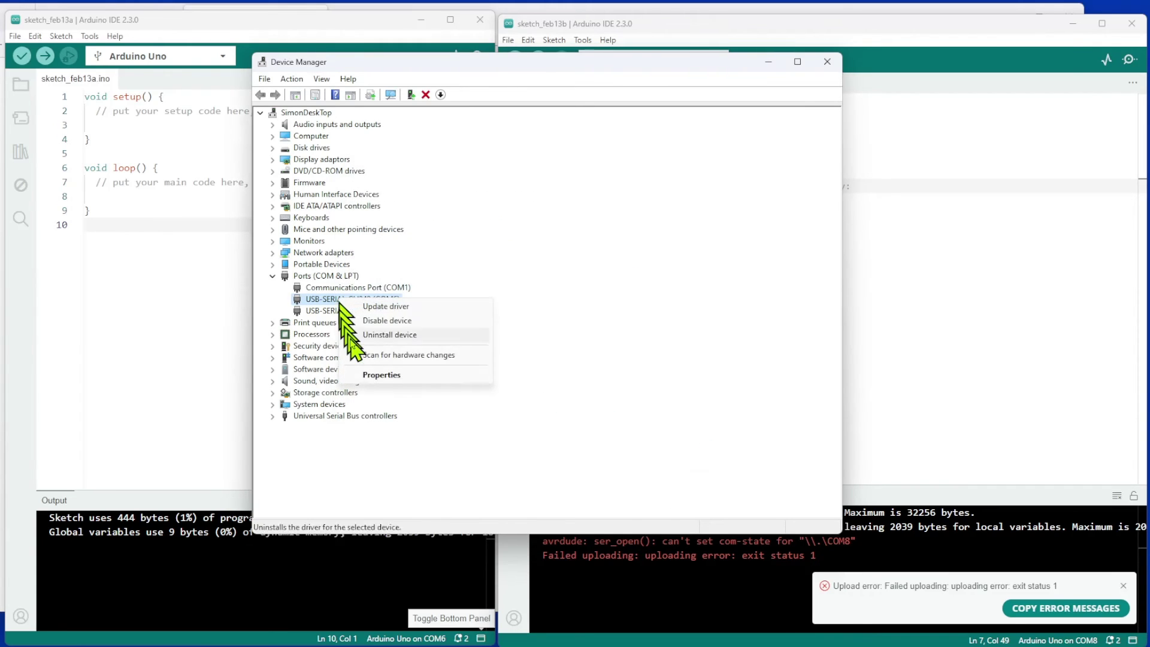
left_click(379, 374)
left_click(512, 178)
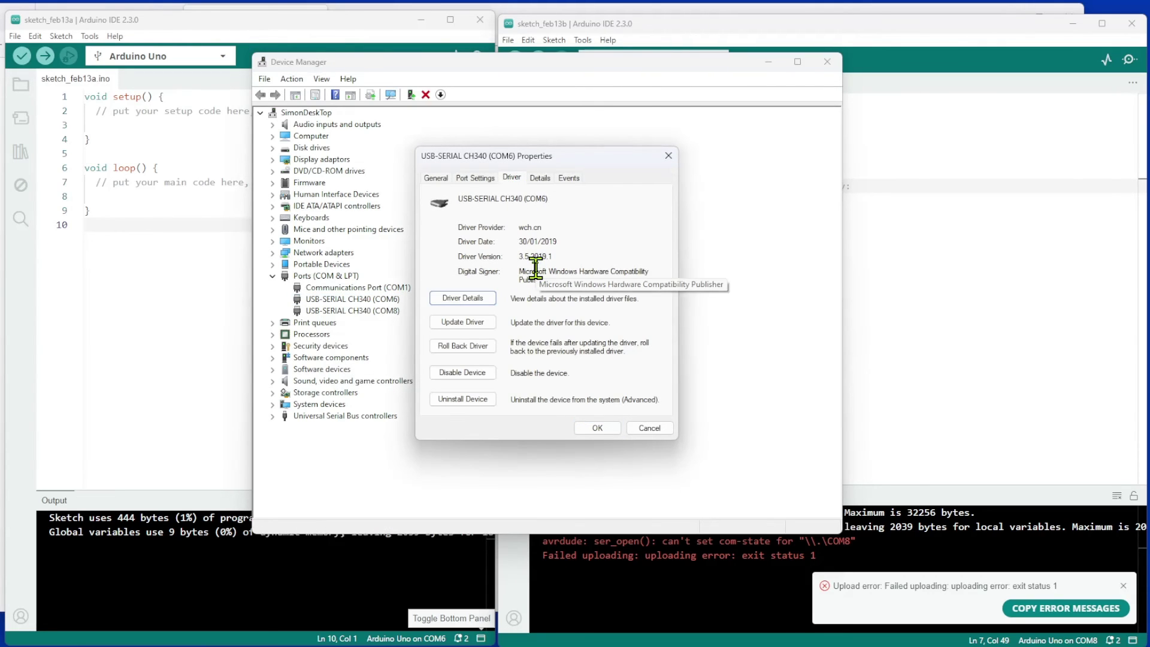
left_click(597, 428)
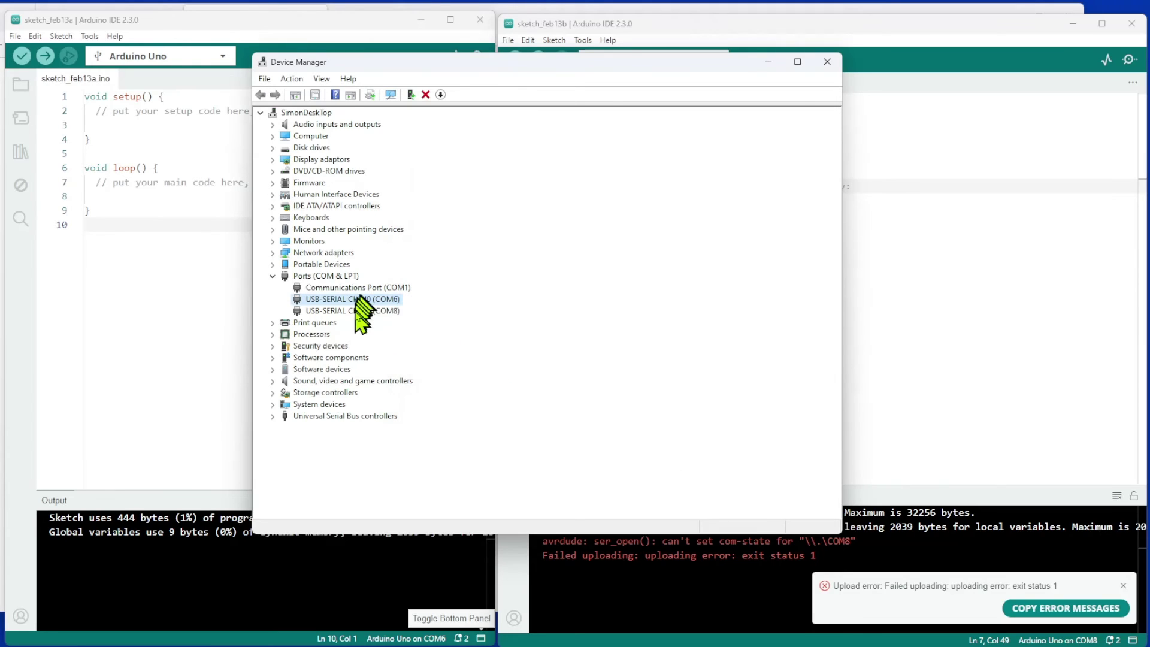
left_click(358, 311)
Install the CH340 driver version 3.5.2019.1 on the COM8 port from the installed-driver list.
right_click(356, 312)
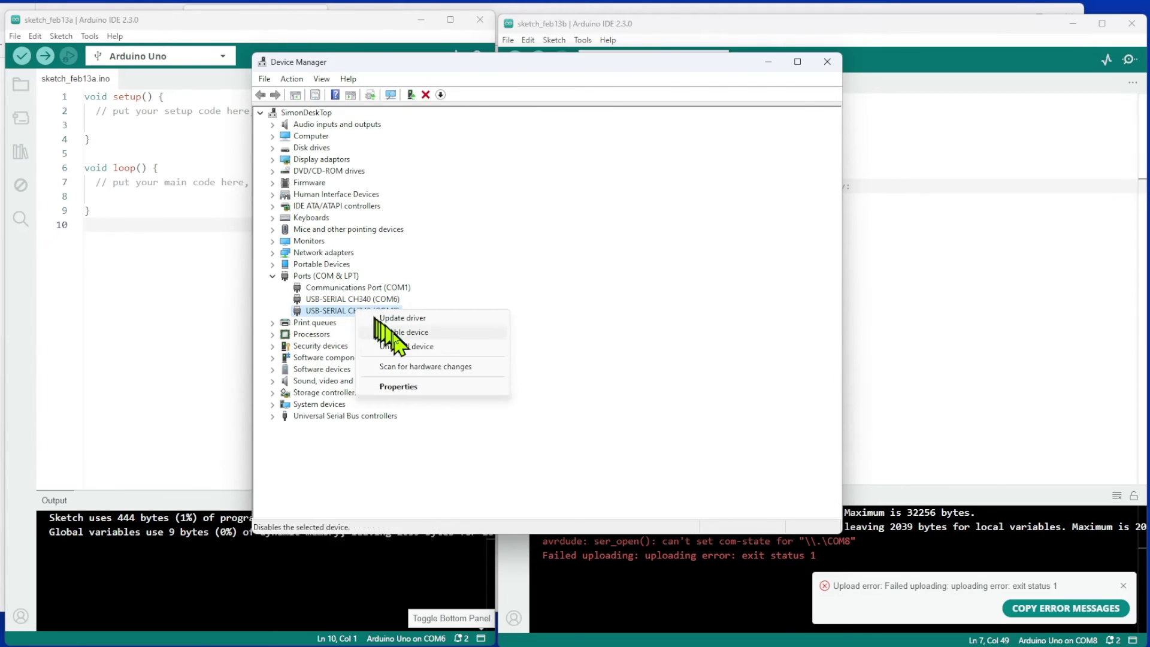
left_click(405, 388)
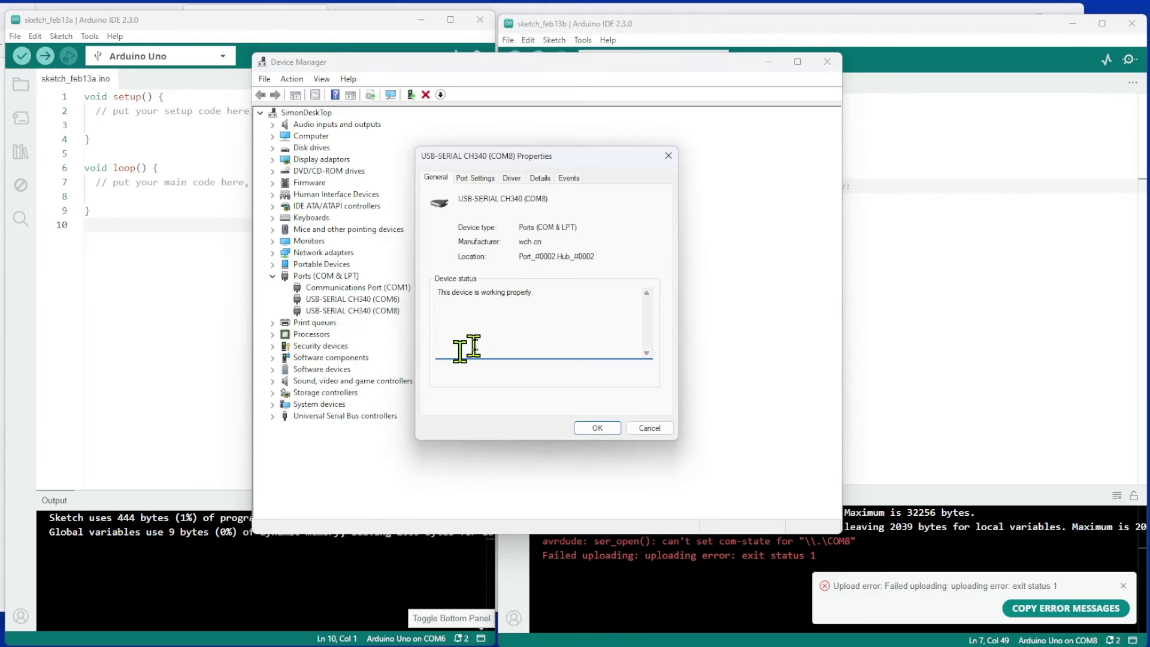
left_click(512, 178)
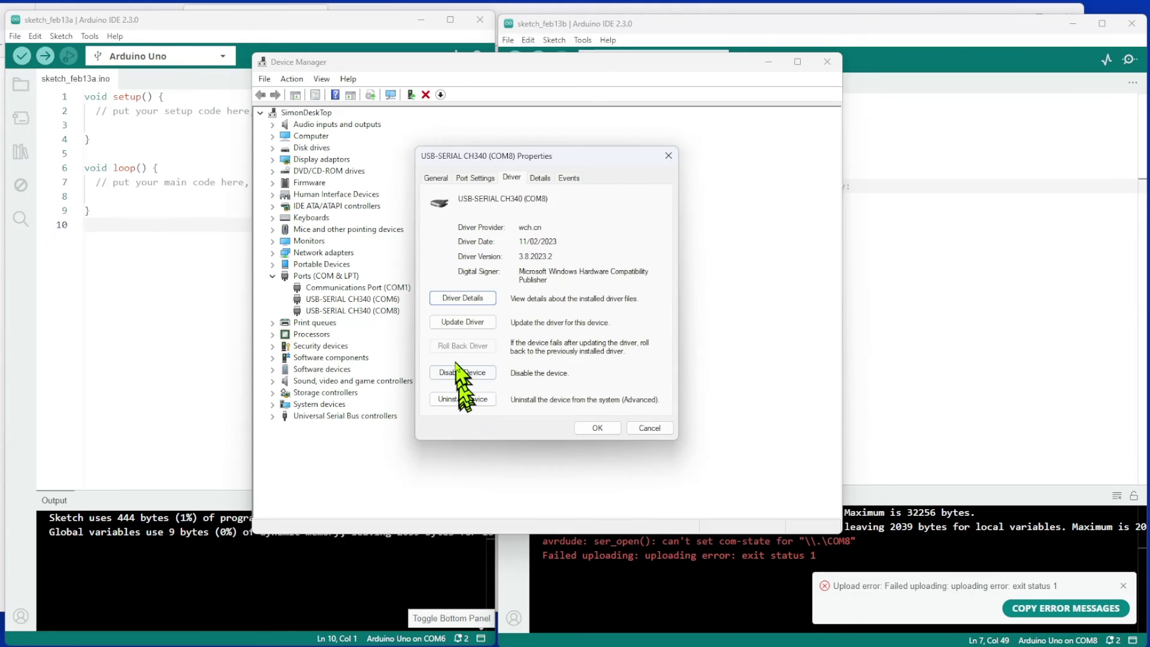
left_click(461, 322)
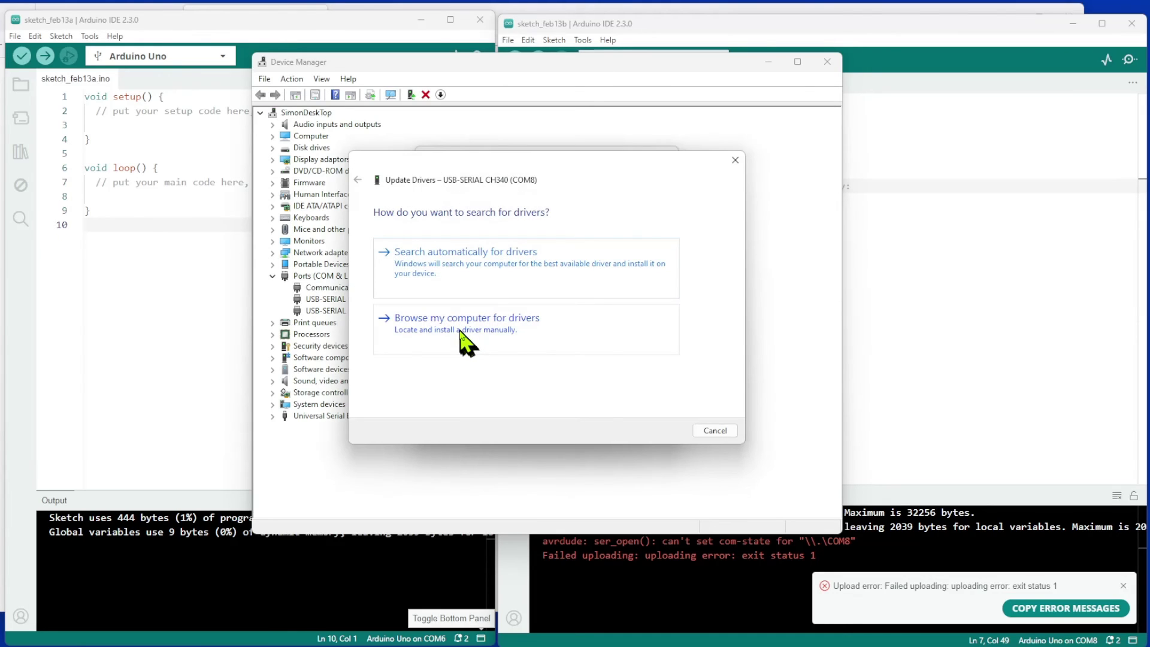
left_click(462, 336)
left_click(469, 378)
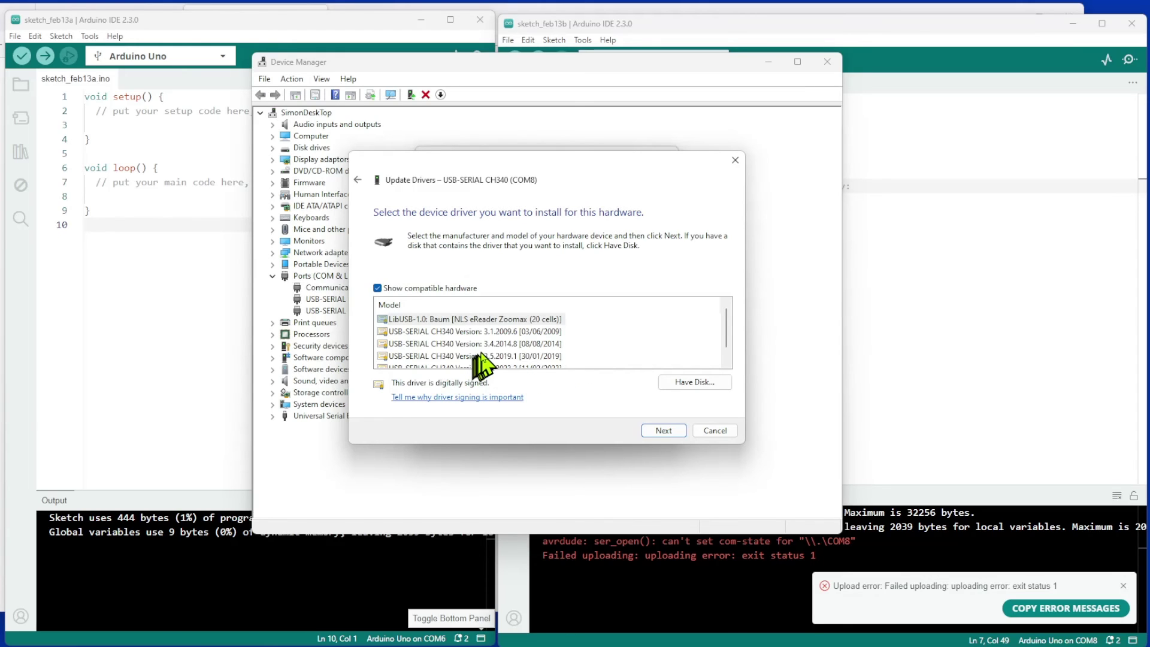
left_click(481, 356)
left_click(653, 430)
Dismiss the update confirmation, close the COM8 properties, and exit Device Manager.
left_click(716, 430)
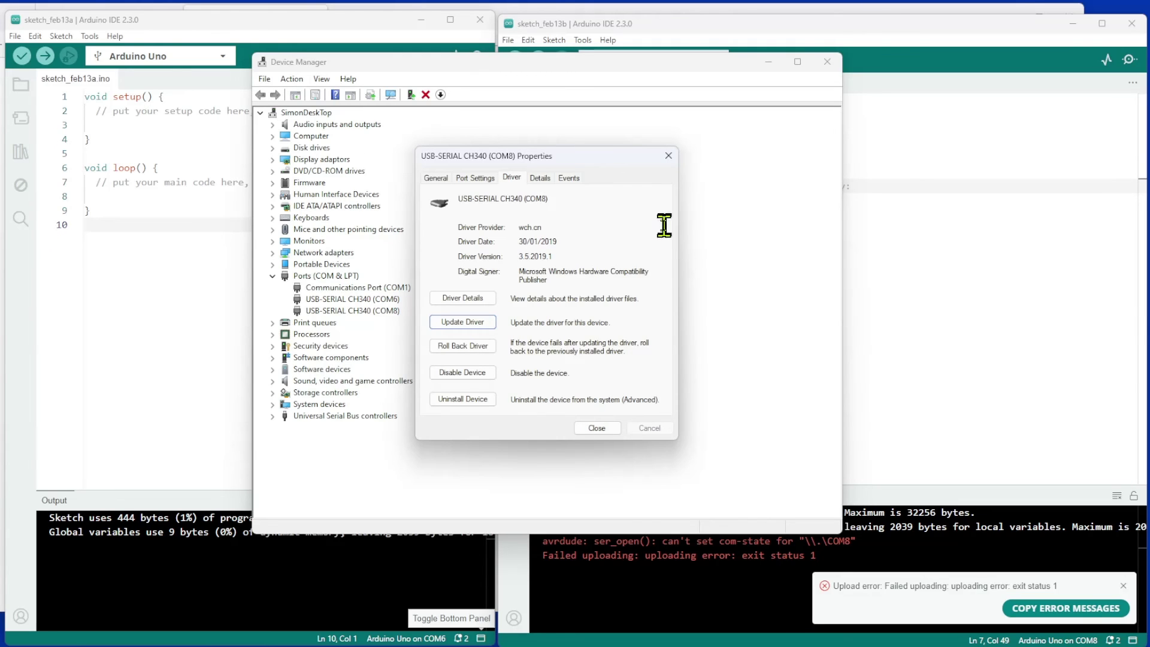
left_click(596, 428)
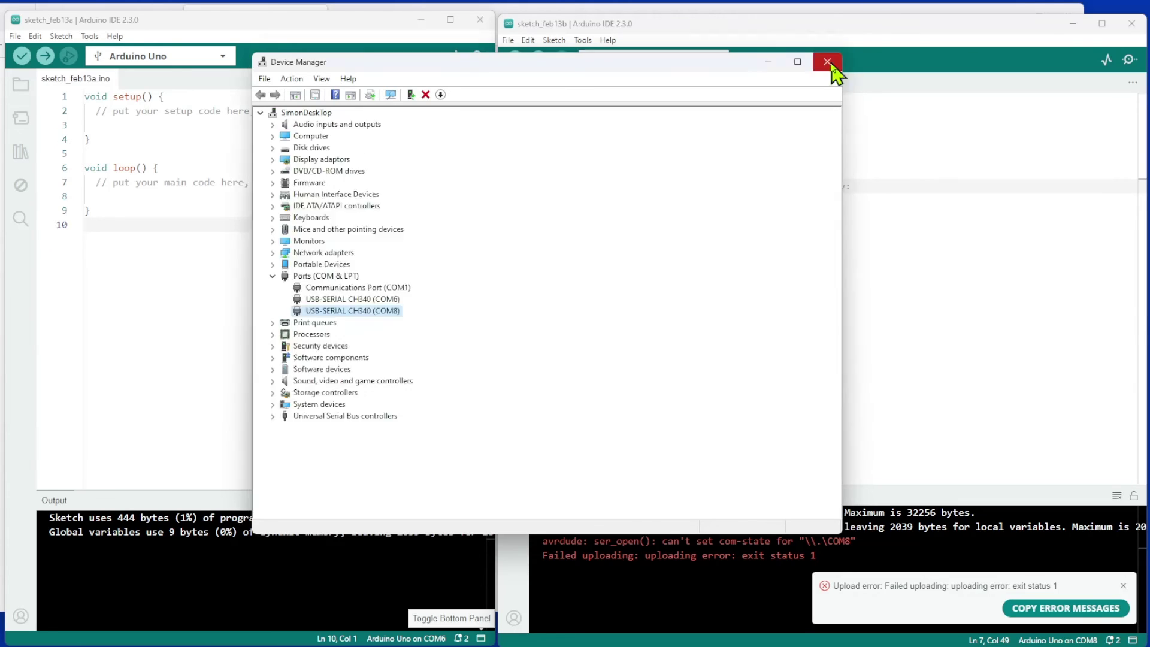
left_click(828, 63)
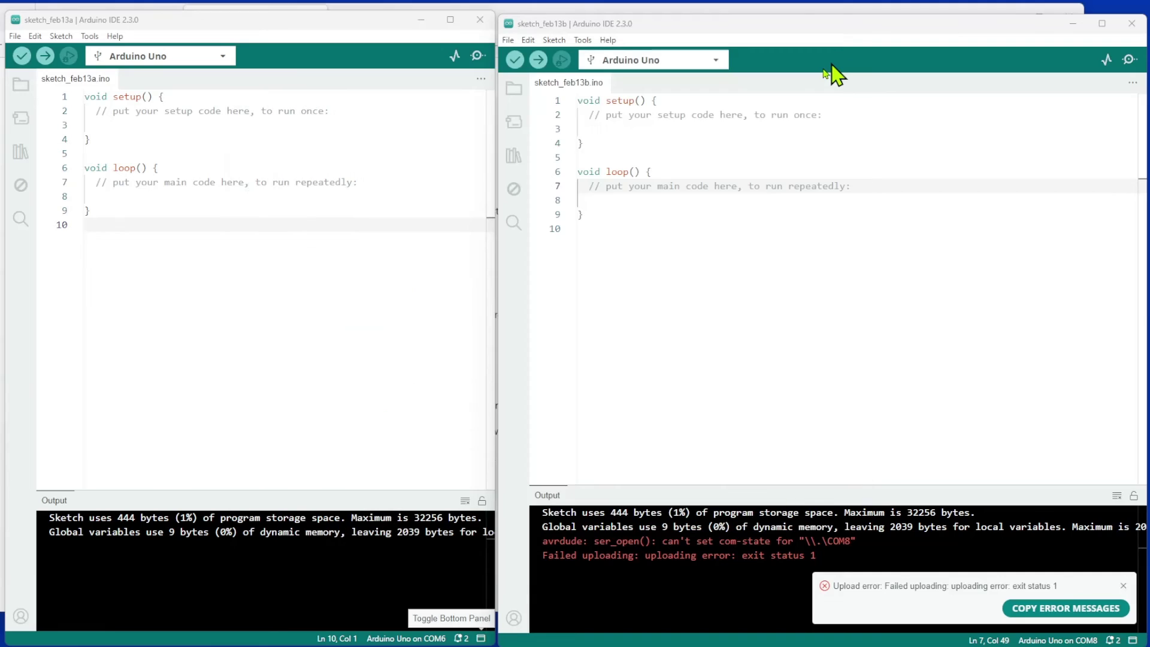
Upload sketch_feb13b to the Arduino Uno on COM8.
left_click(538, 61)
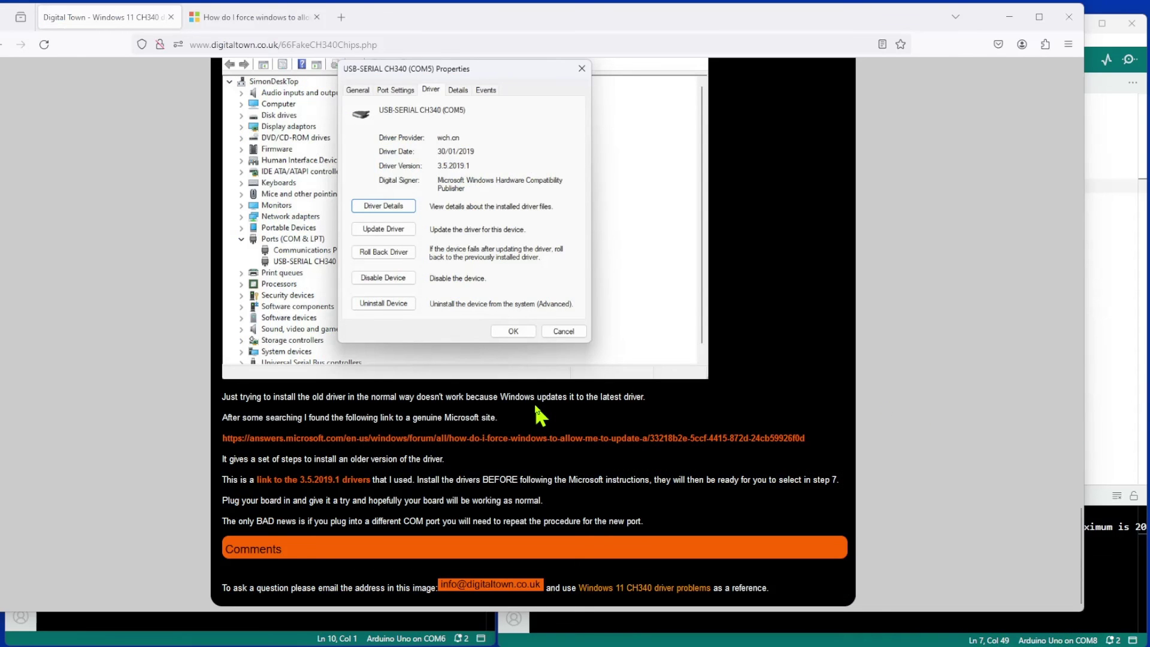
scroll(533, 395, "up", 8)
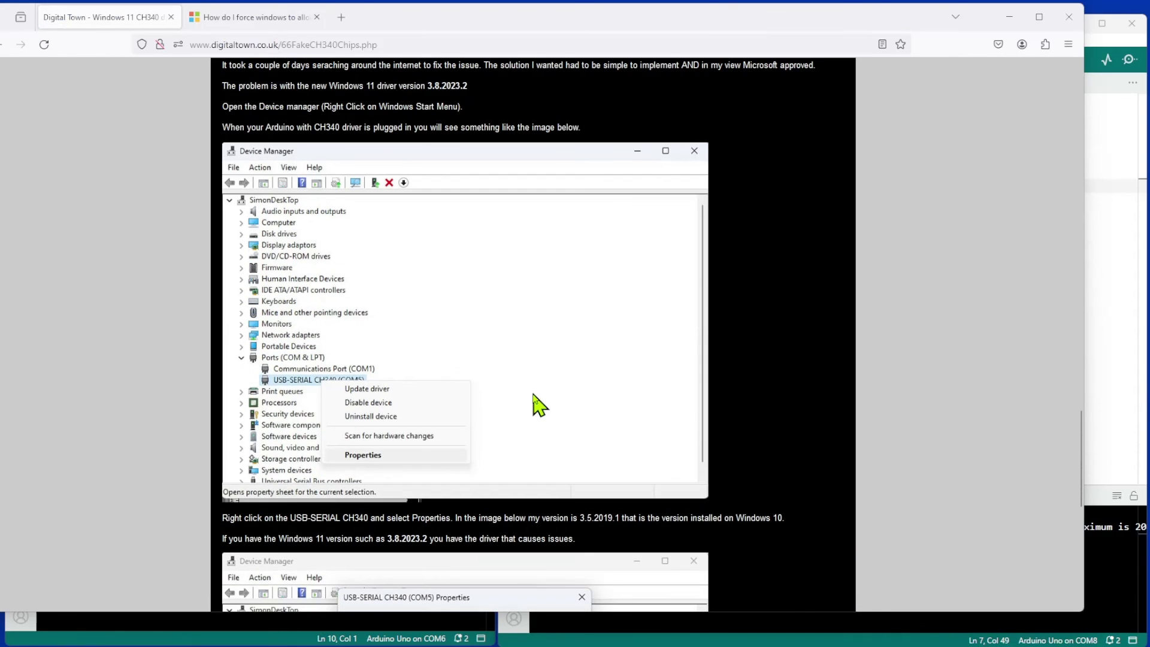
scroll(536, 401, "down", 8)
scroll(532, 394, "up", 3)
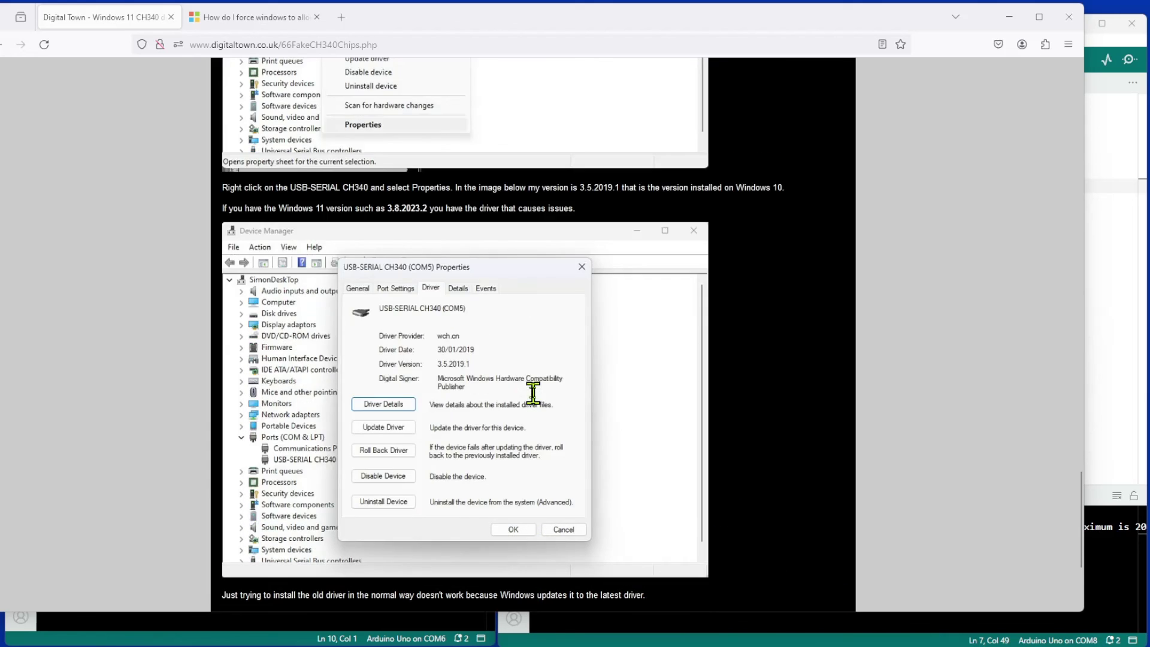
scroll(533, 394, "up", 8)
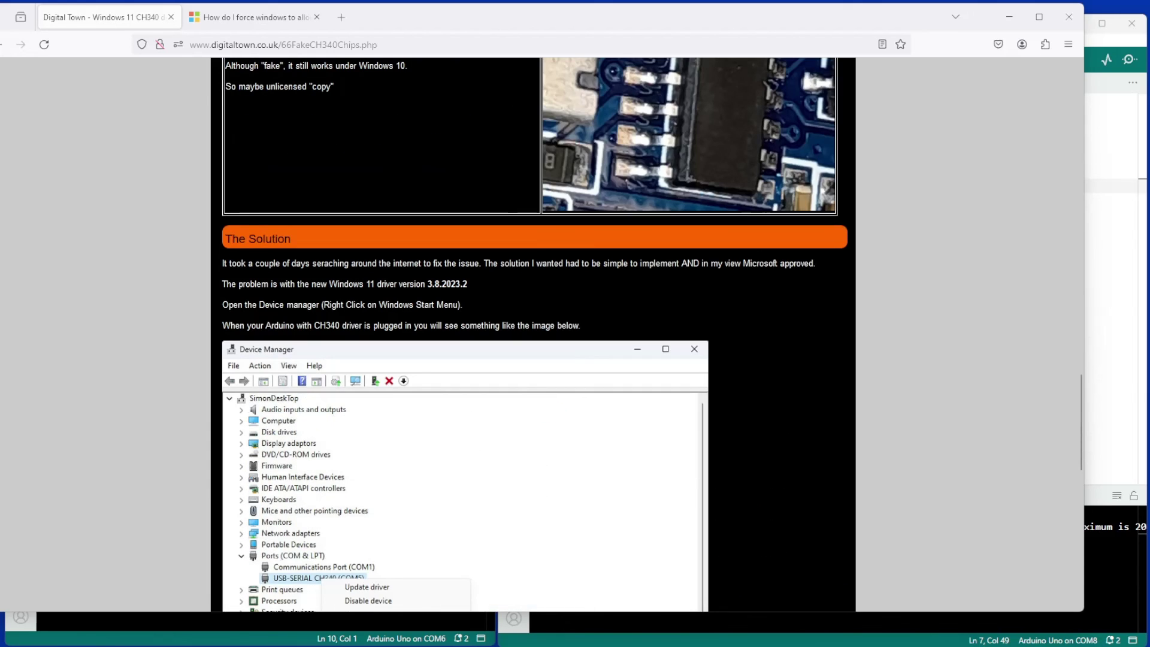